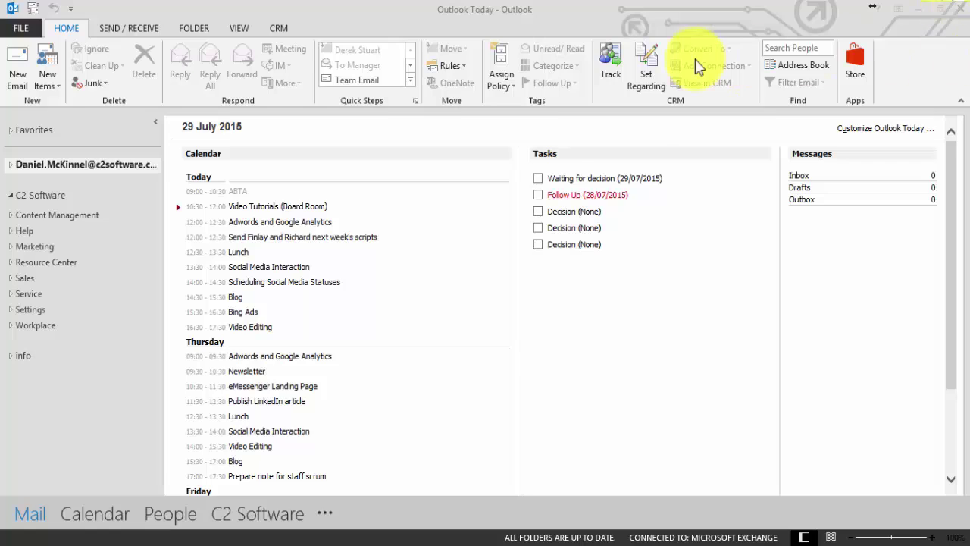
Step: Switch the Outlook ribbon to the CRM tab to show the Dynamics CRM commands
click(280, 32)
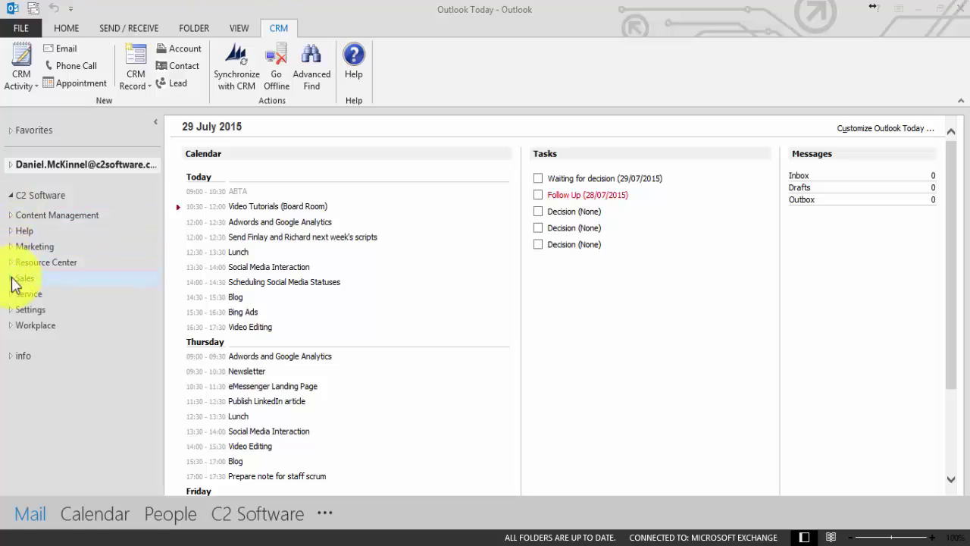
Step: Expand the Sales folder and its Marketing and Sales subfolders in the folder pane
click(12, 280)
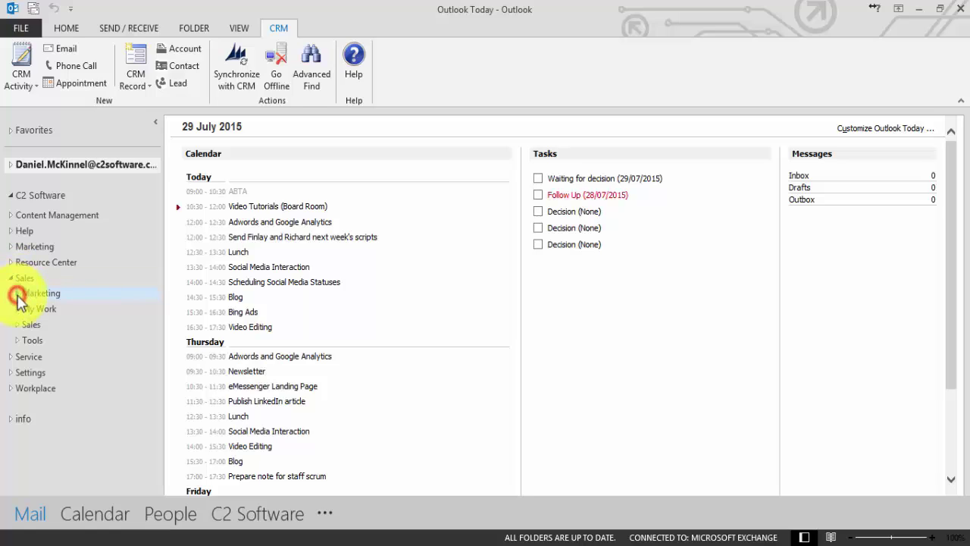
click(18, 294)
click(16, 341)
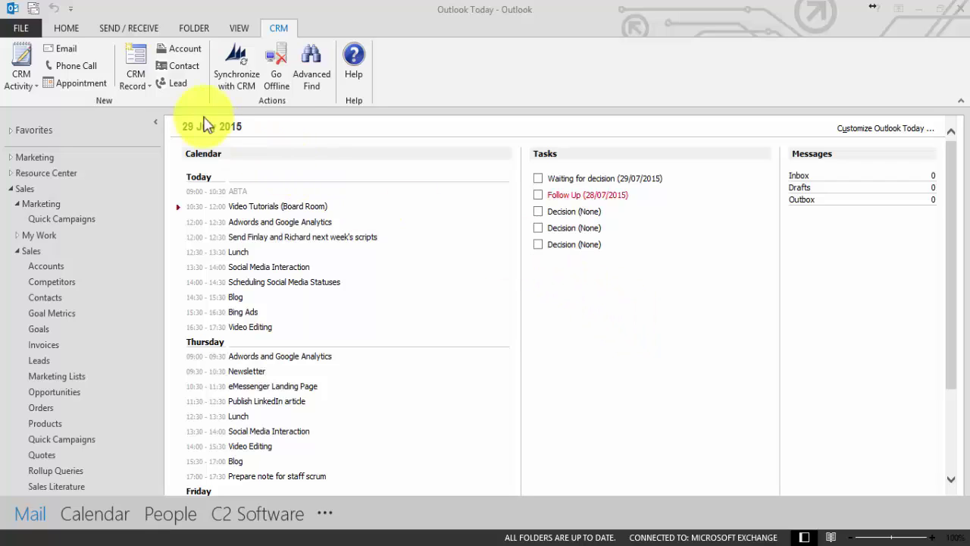
Step: Create and save a CRM contact with salutation Mr, first name Demo, last name Contact
click(185, 67)
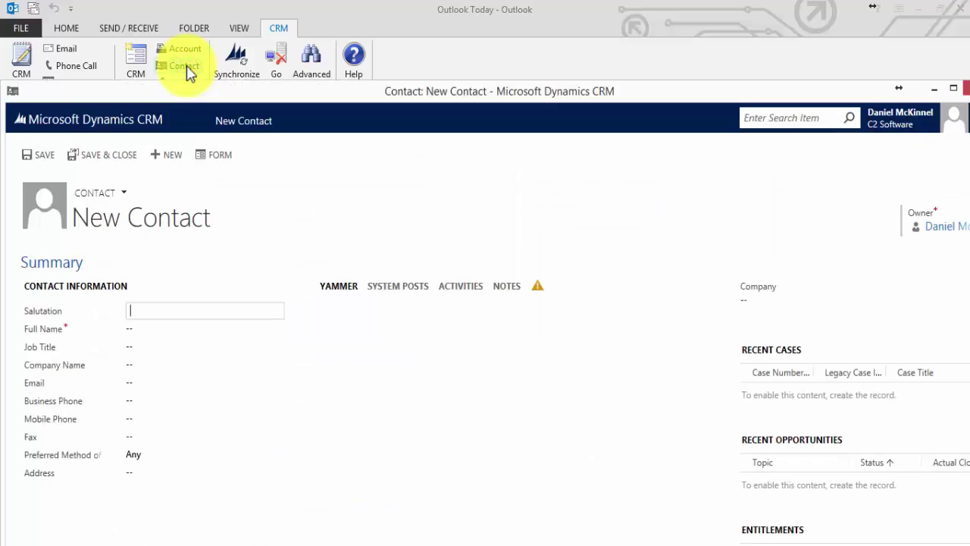
text(Mr)
key(Tab)
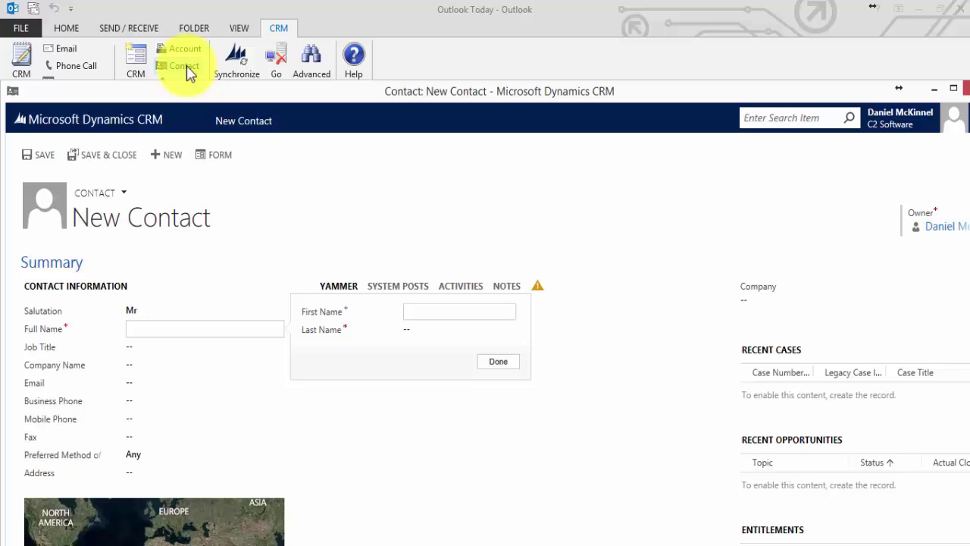
text(Demo)
key(Tab)
text(Contact)
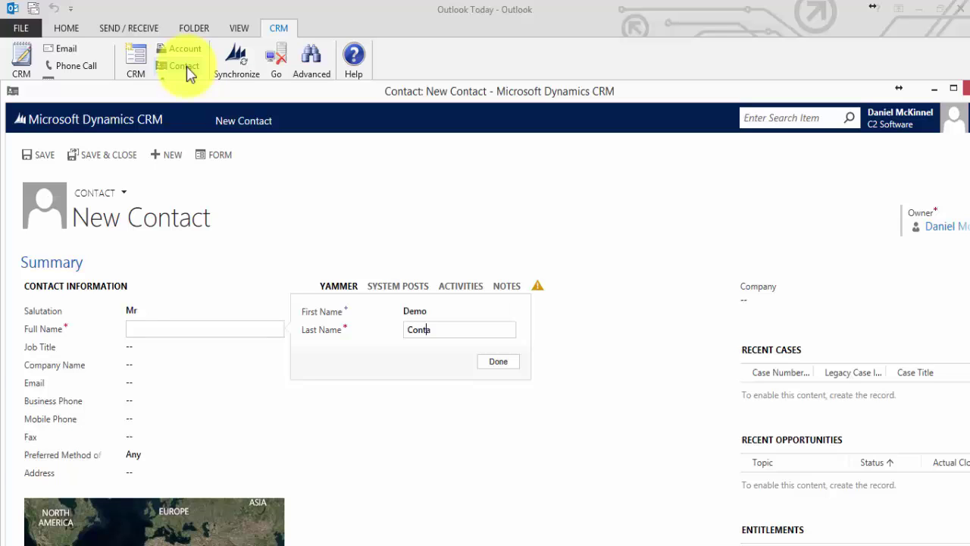
key(Return)
click(36, 155)
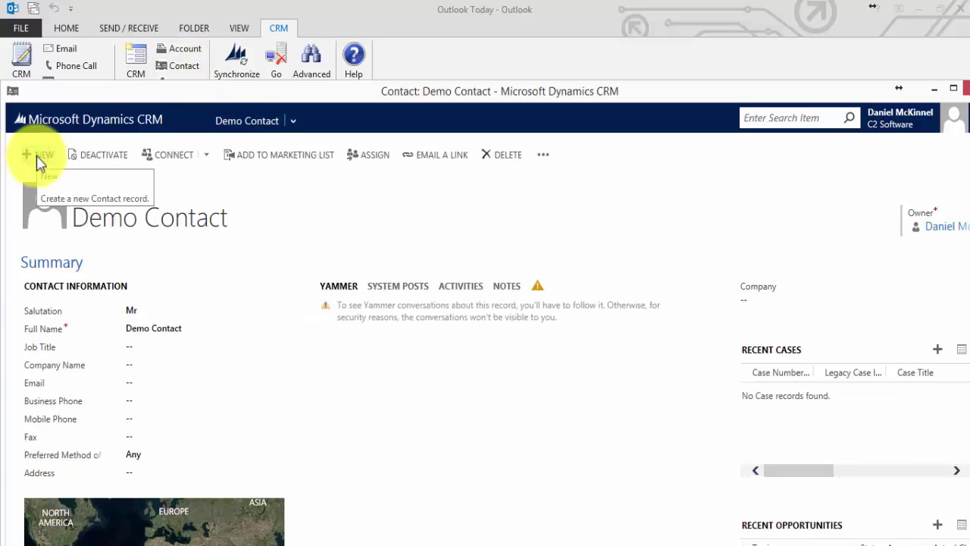
click(967, 90)
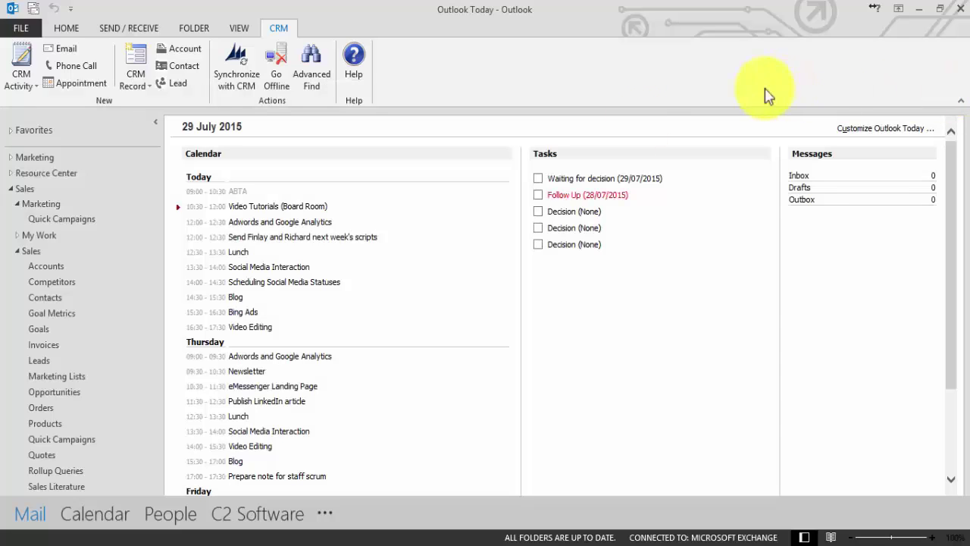
click(368, 65)
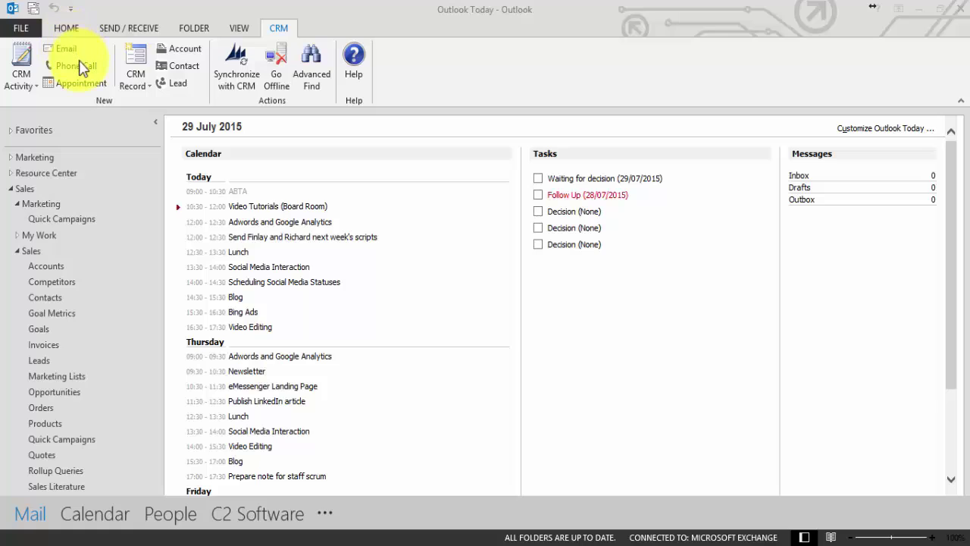
click(149, 88)
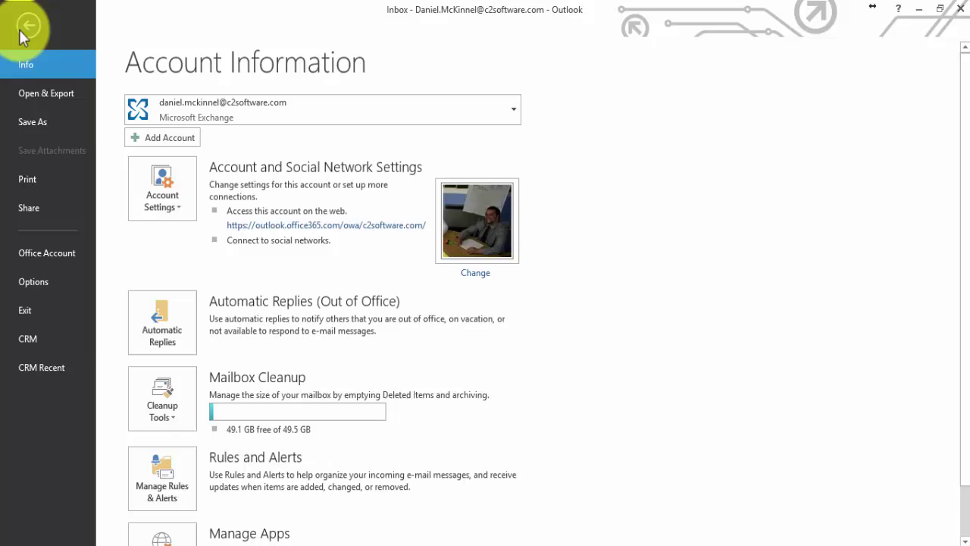
Step: Open Review Synchronization Settings from the CRM Synchronize options on the File page
click(28, 341)
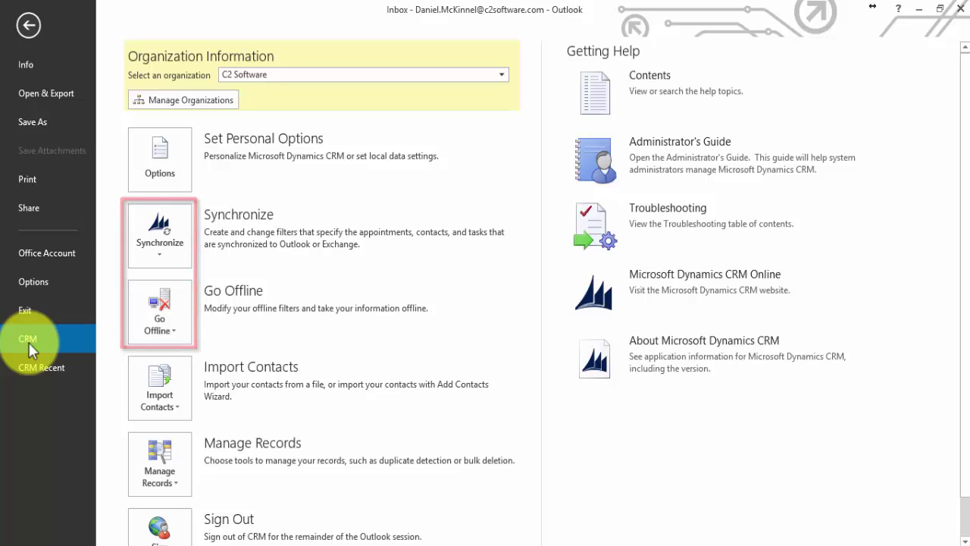
click(151, 253)
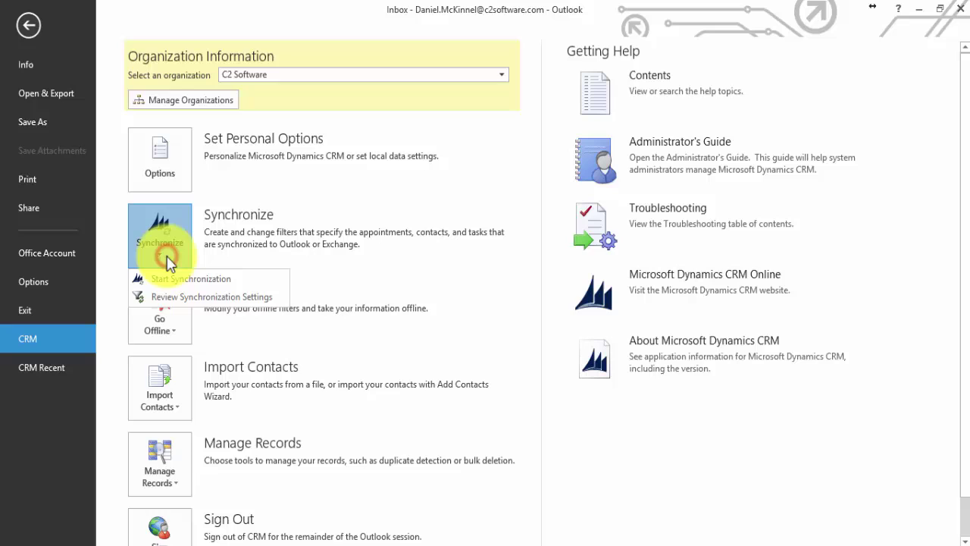
click(183, 296)
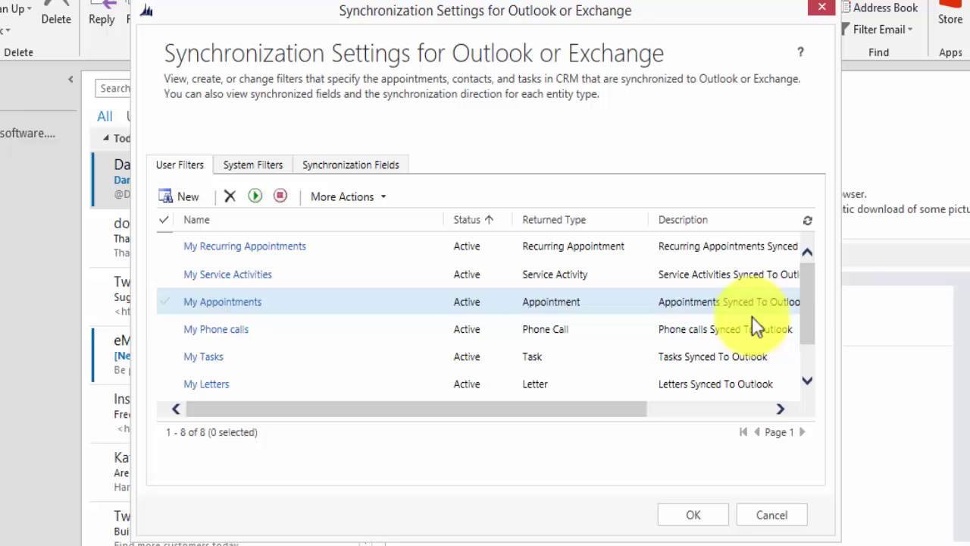
Step: Remove the Owner Equals Current User condition from the My Outlook Contacts filter and save it
drag(812, 294, 813, 341)
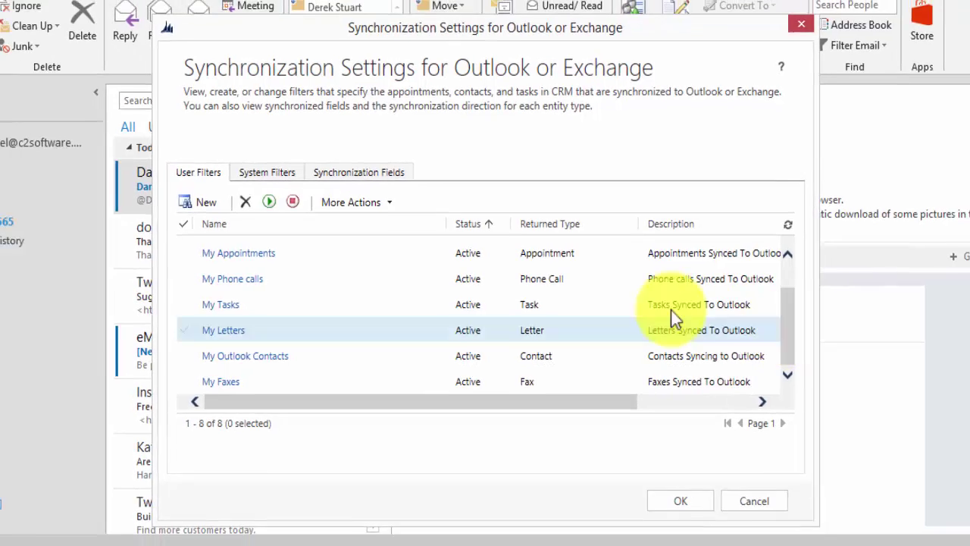
double_click(391, 360)
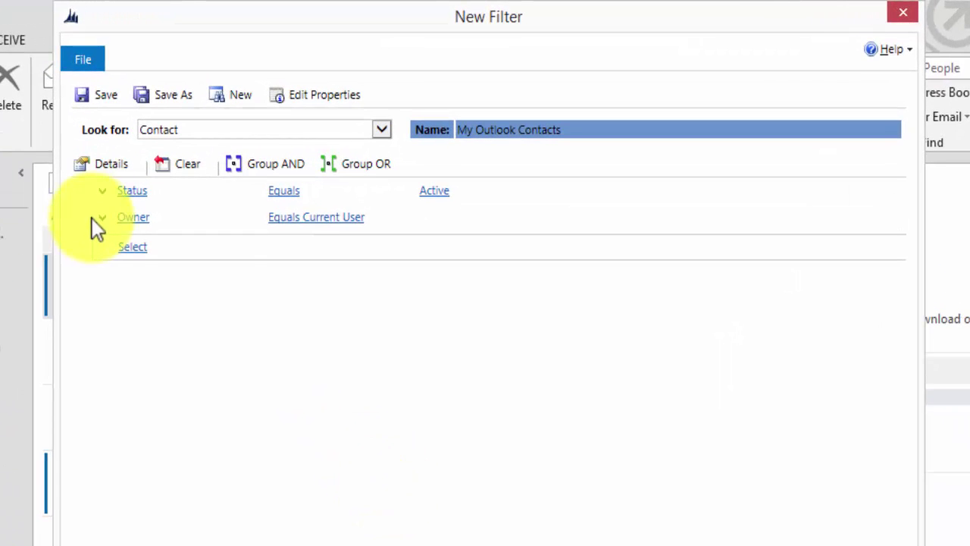
click(97, 219)
click(152, 288)
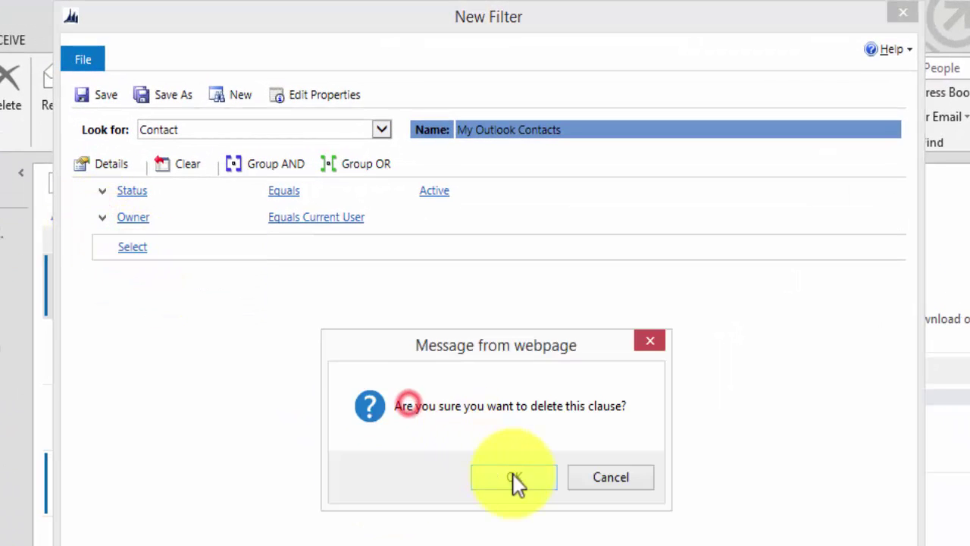
click(514, 475)
click(111, 100)
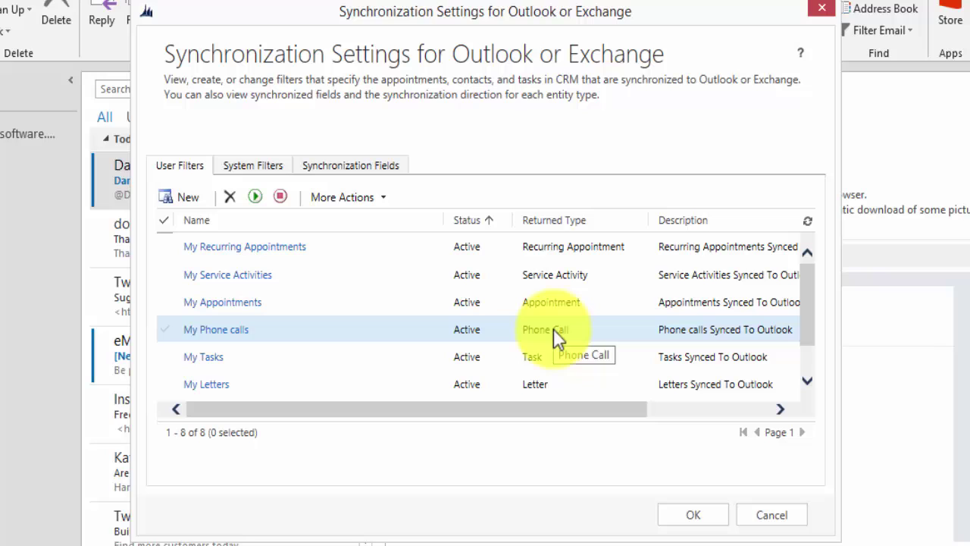
Step: Inspect the Appointment entity's synchronization fields, then view the User Filters and System Filters lists
click(347, 167)
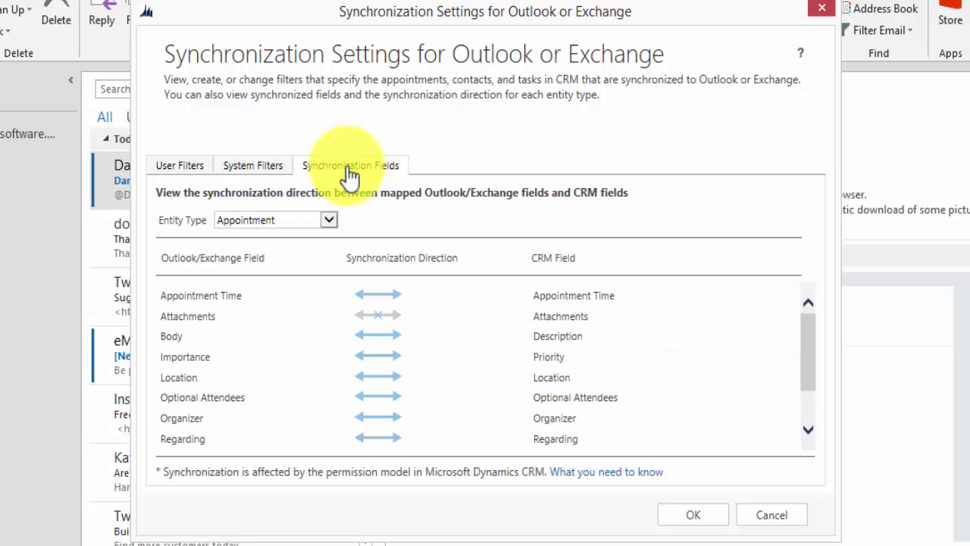
click(279, 214)
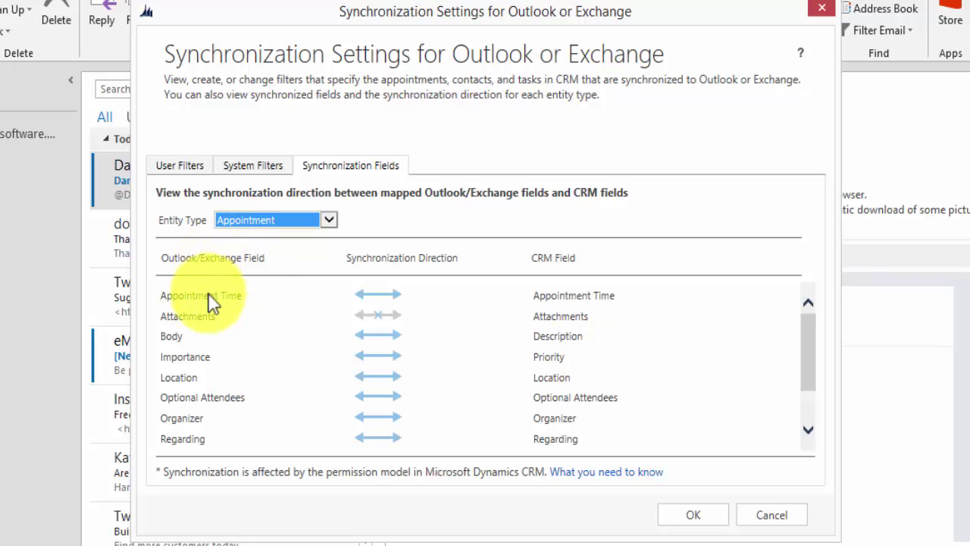
mouse_move(213, 307)
mouse_move(578, 307)
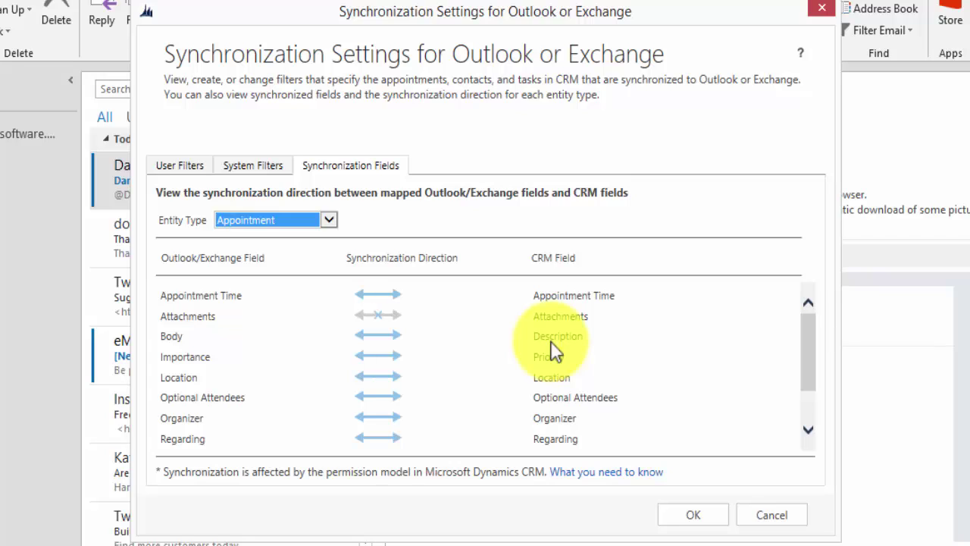
click(175, 166)
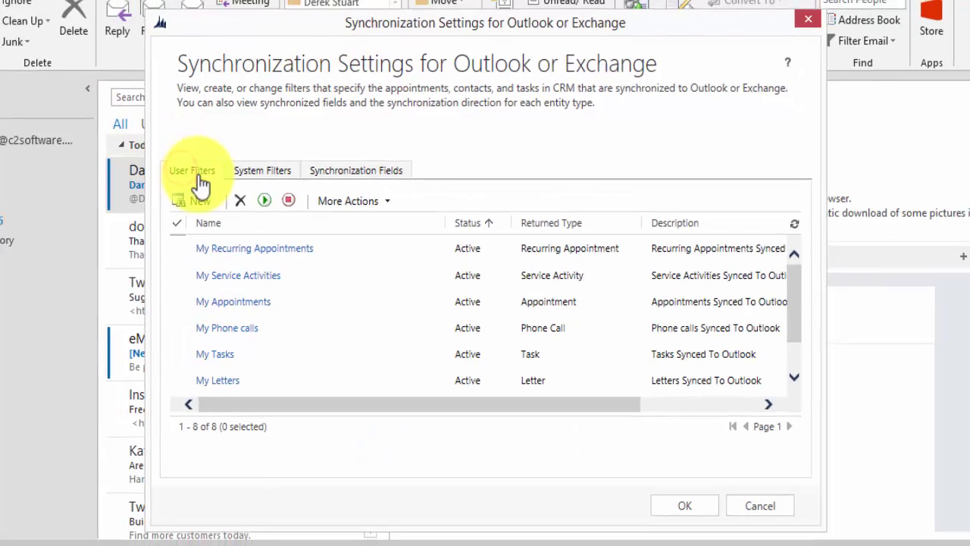
click(262, 171)
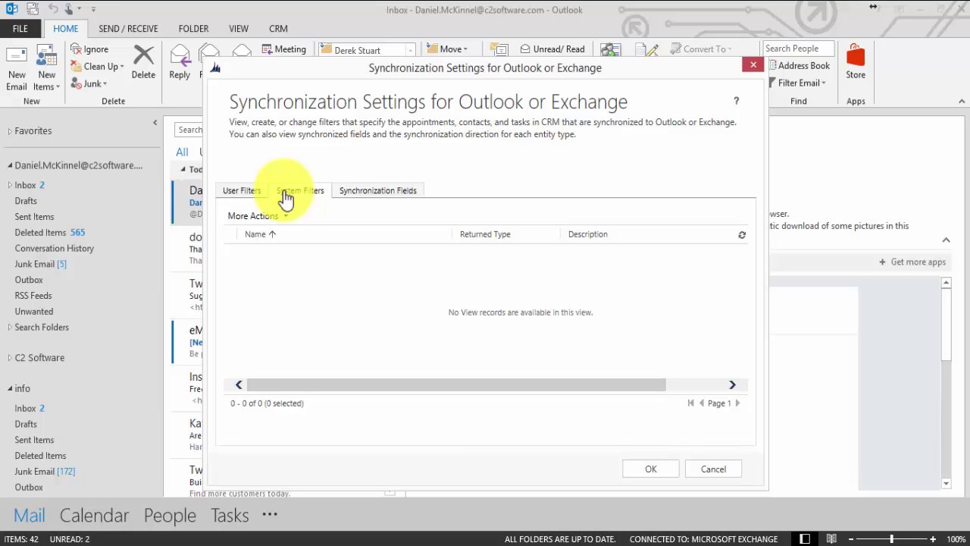
Step: Close the synchronization settings and open Manage Offline Filters from CRM's Go Offline menu
click(286, 196)
click(754, 66)
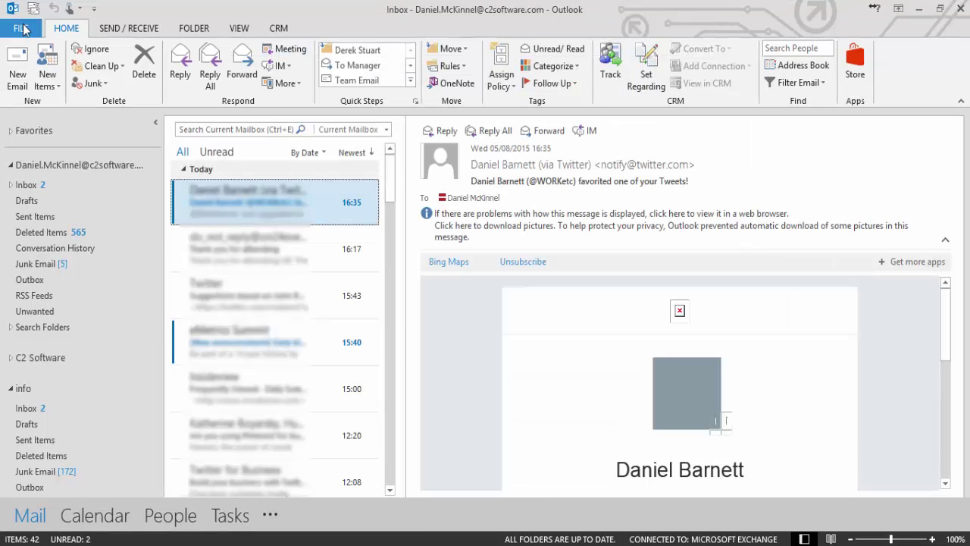
click(23, 28)
click(36, 337)
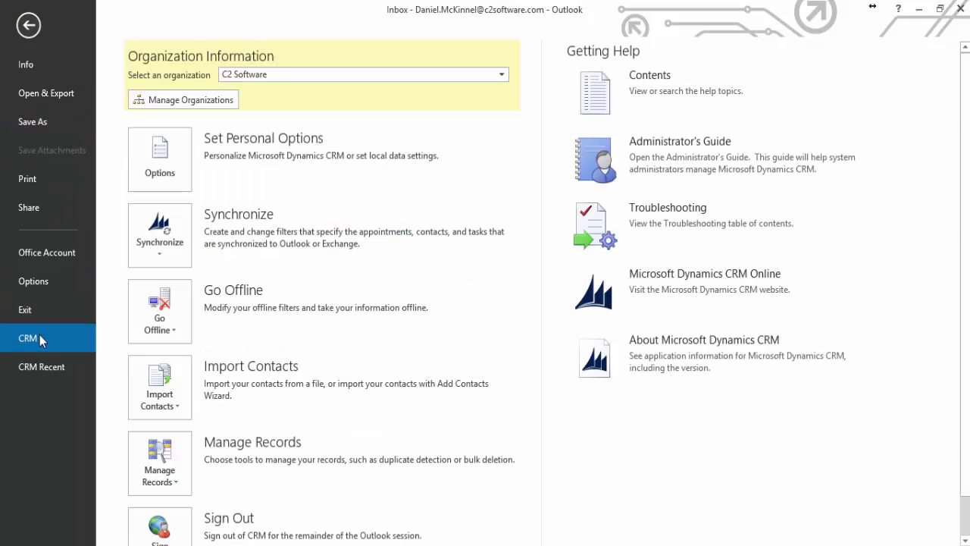
click(144, 328)
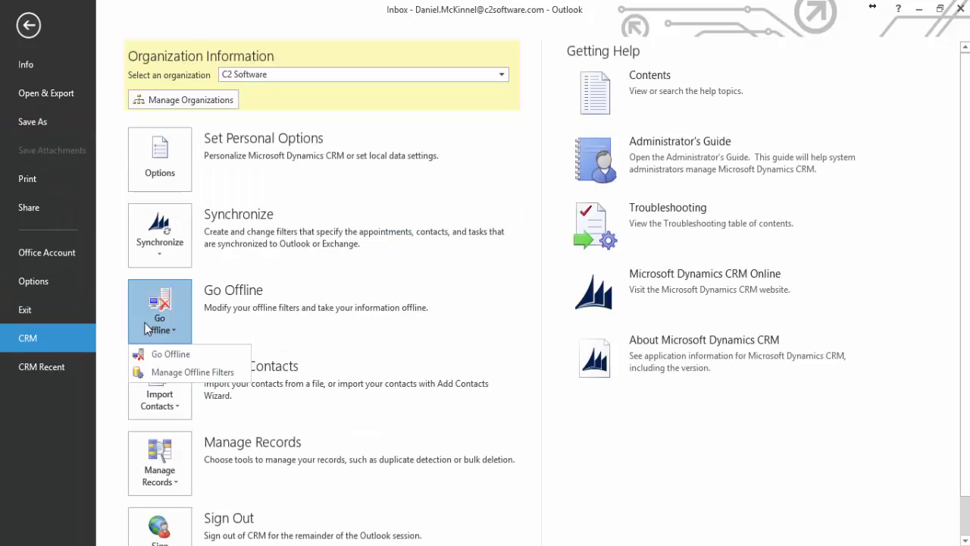
click(180, 371)
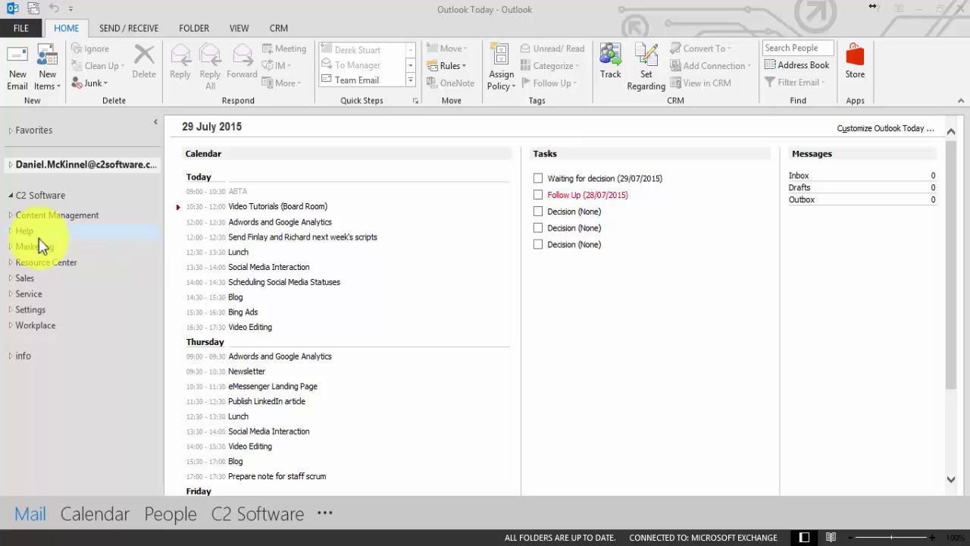
Step: Open the CRM Contacts list and start a new appointment for Demo Contact
click(11, 279)
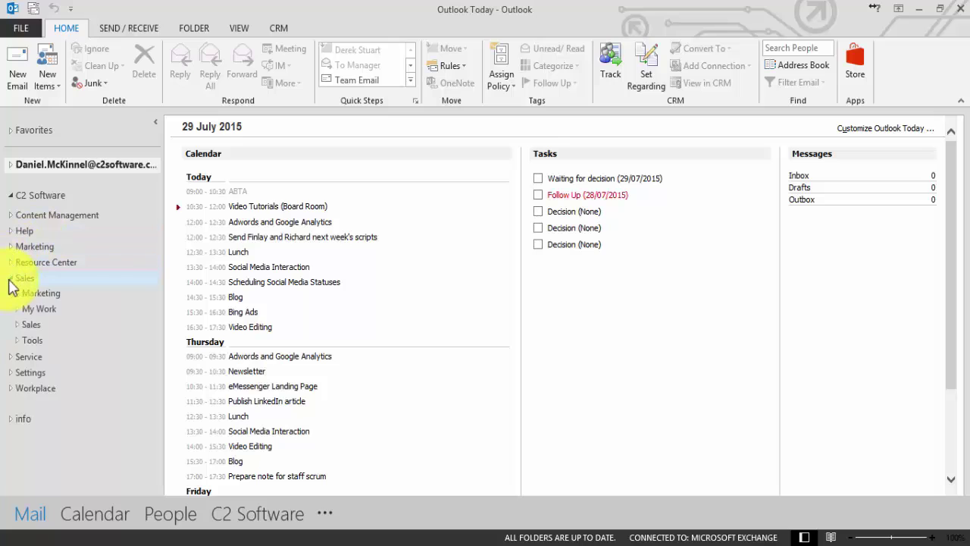
click(16, 325)
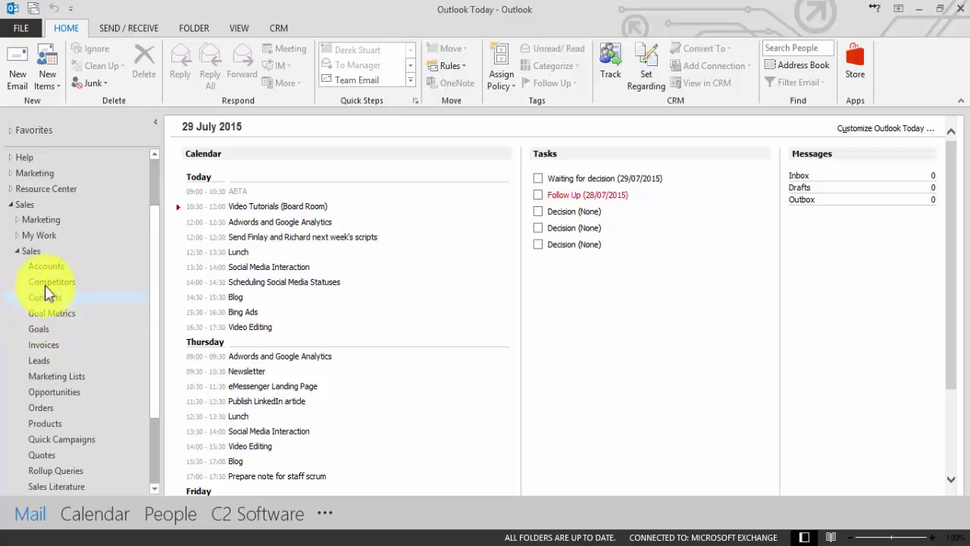
click(46, 299)
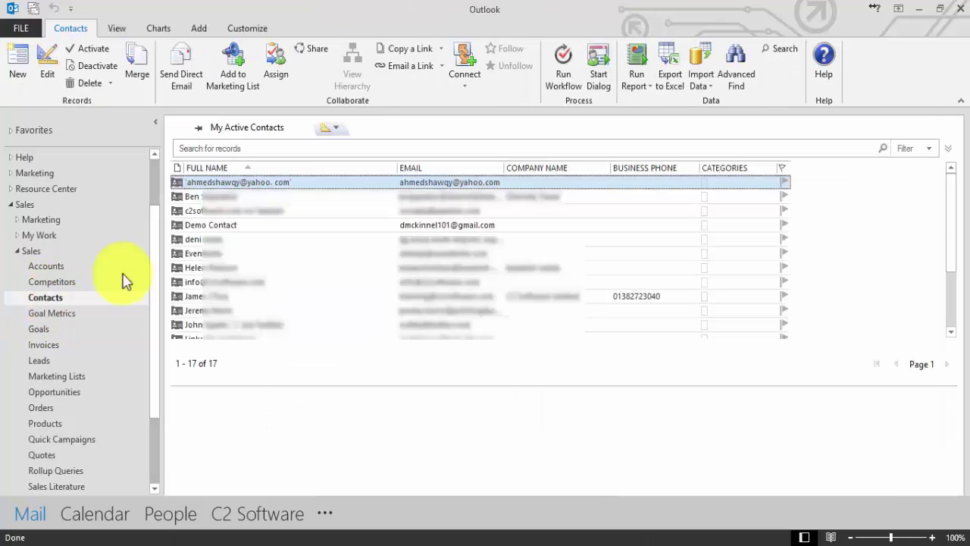
click(285, 227)
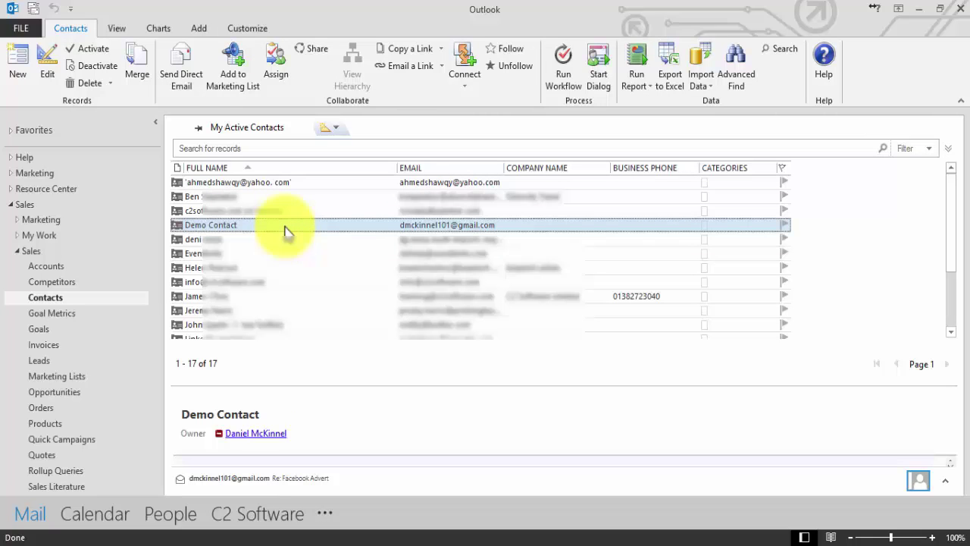
right_click(285, 231)
mouse_move(336, 275)
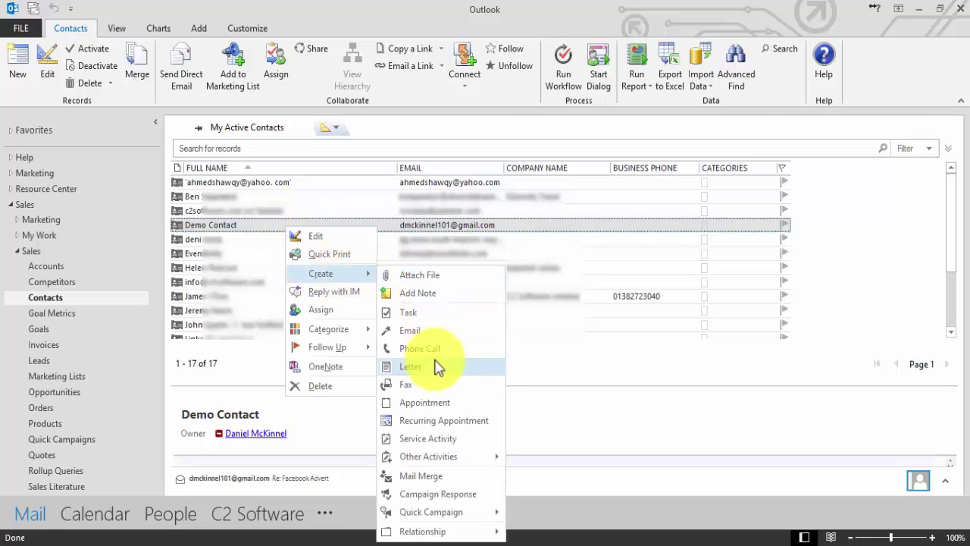
click(438, 404)
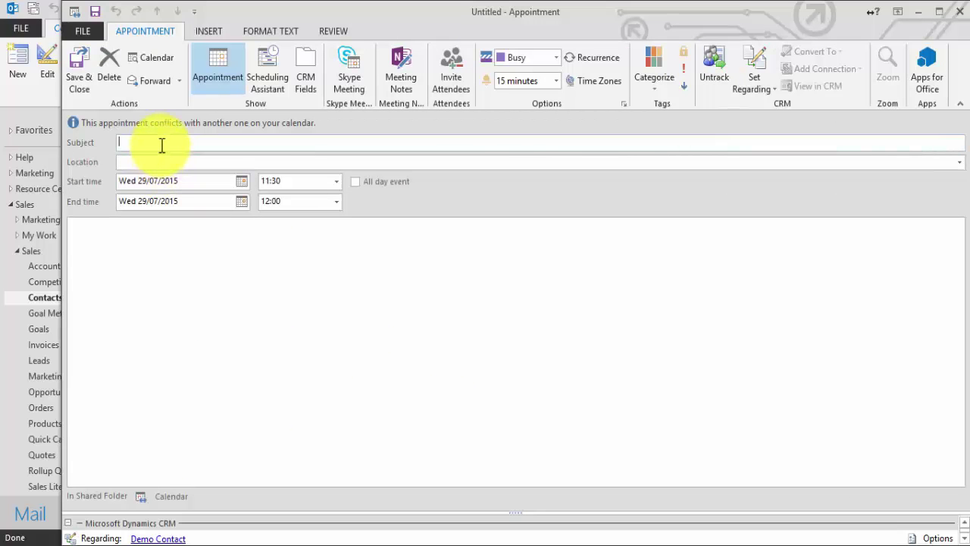
Step: Save the appointment as 'Demonstration' in the Board Room on 31 July 2015
text(Demonstration)
click(157, 142)
click(232, 162)
click(959, 162)
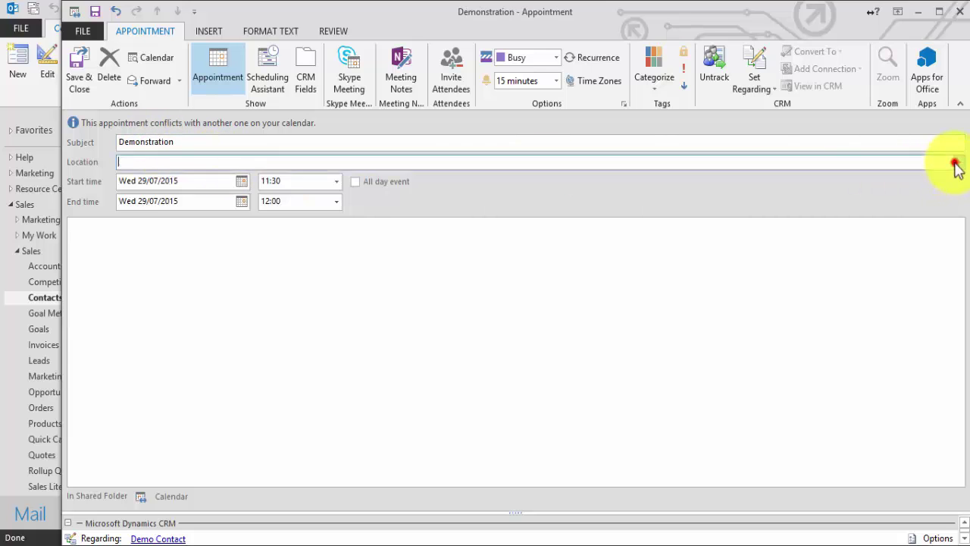
click(274, 177)
click(241, 182)
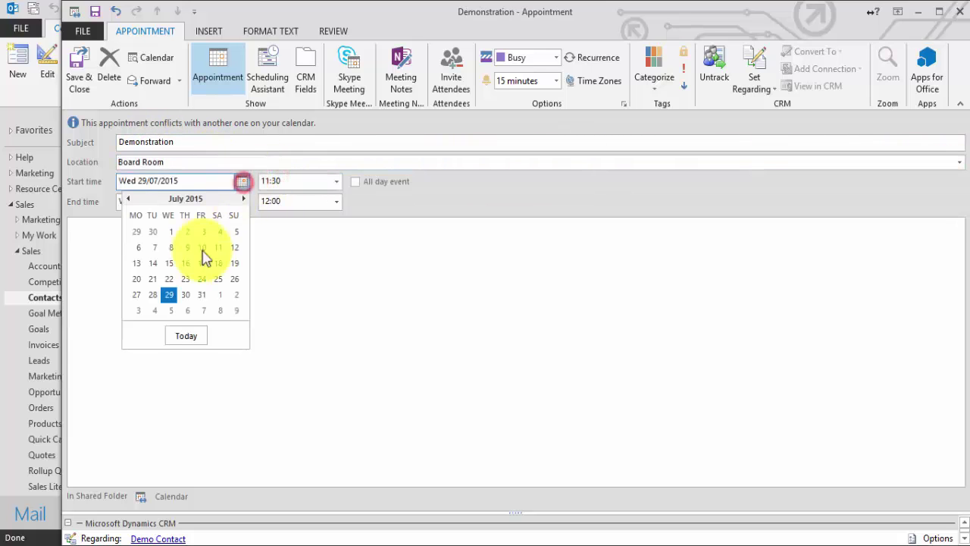
click(202, 303)
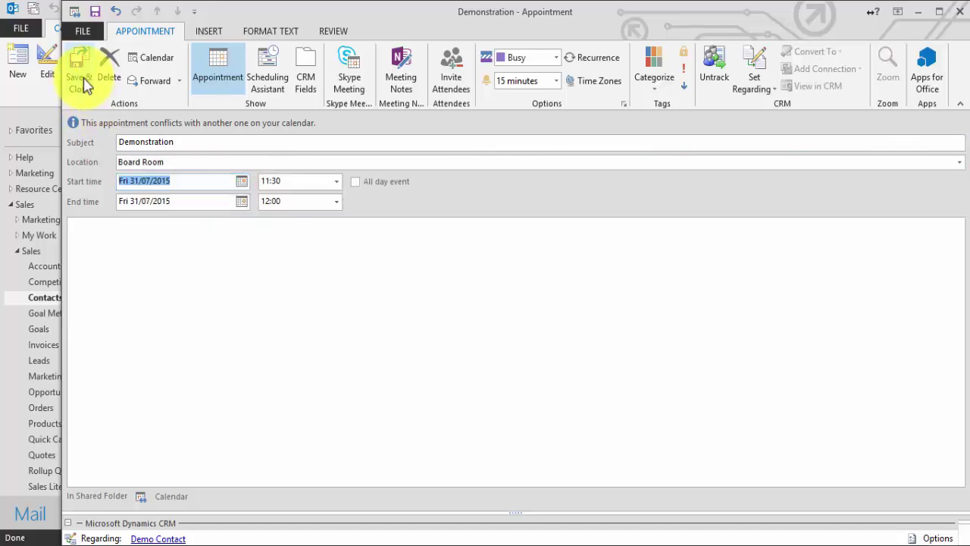
click(80, 80)
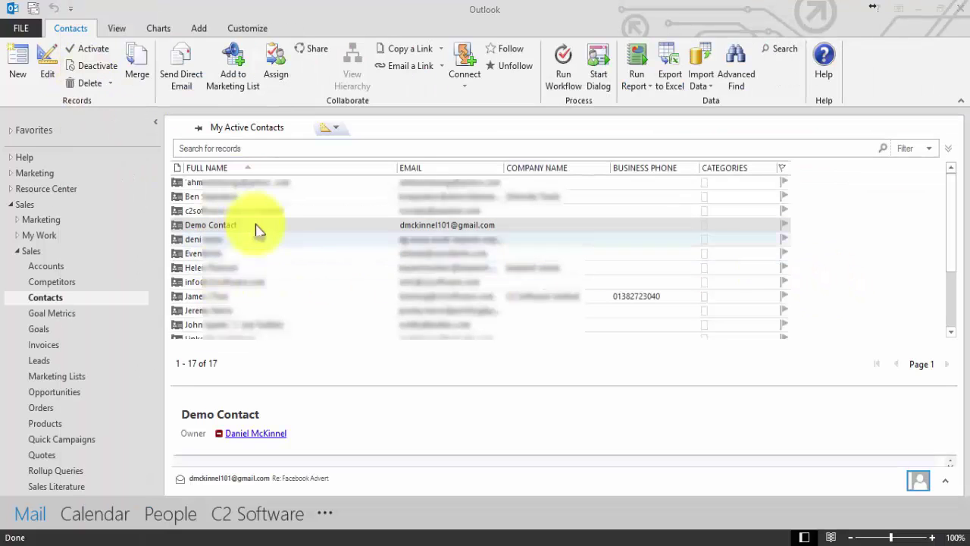
Step: Open Demo Contact's full CRM record and view its related Activities
double_click(262, 227)
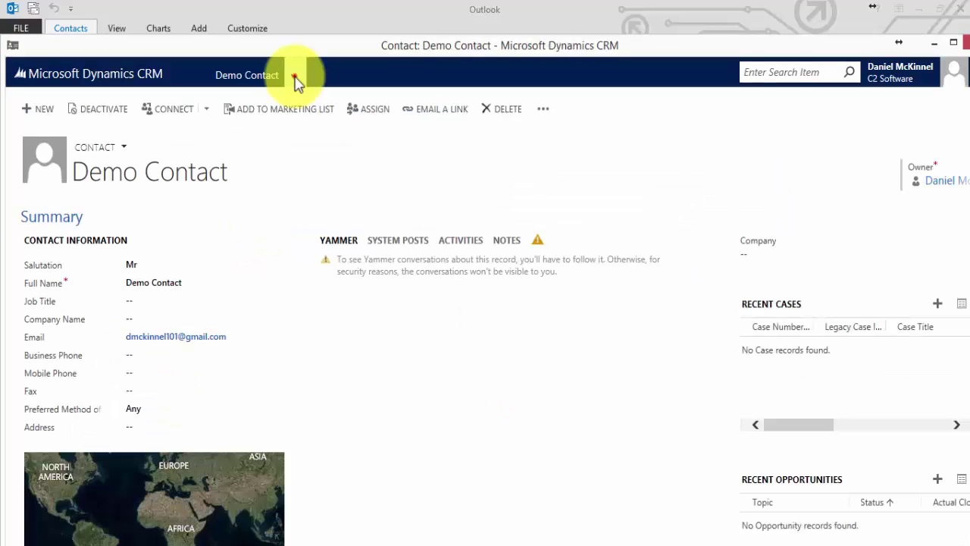
click(294, 73)
click(84, 143)
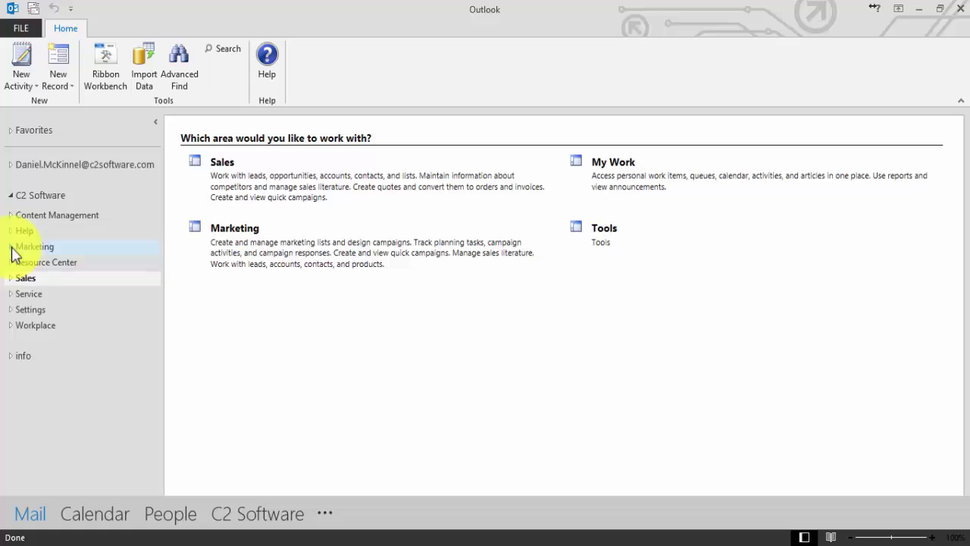
Step: Expand Marketing > Extensions and open the eMessenger Campaigns list
click(12, 248)
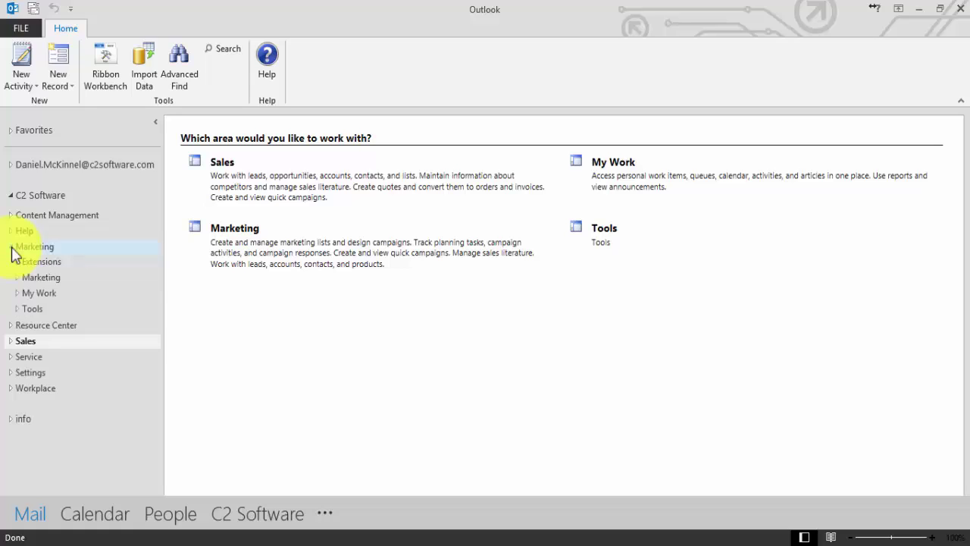
click(17, 262)
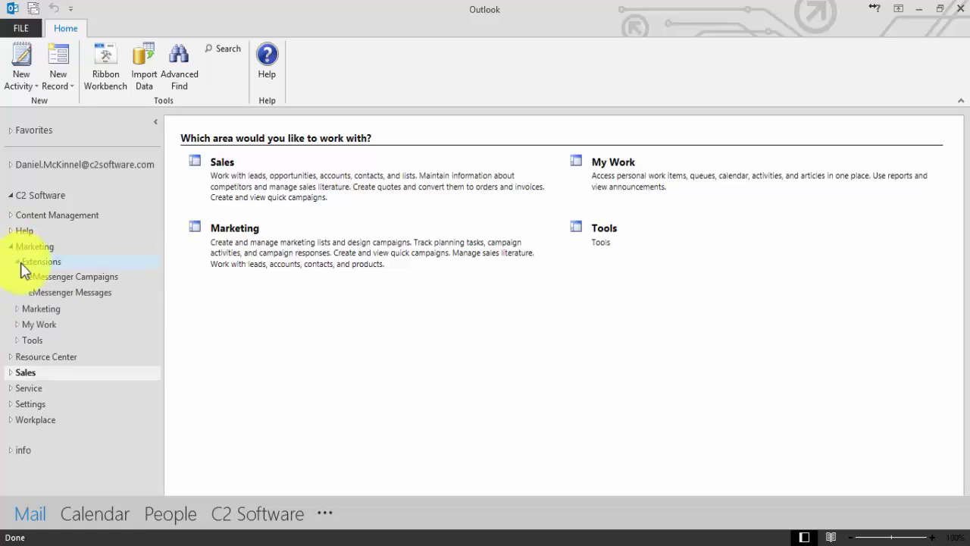
click(55, 279)
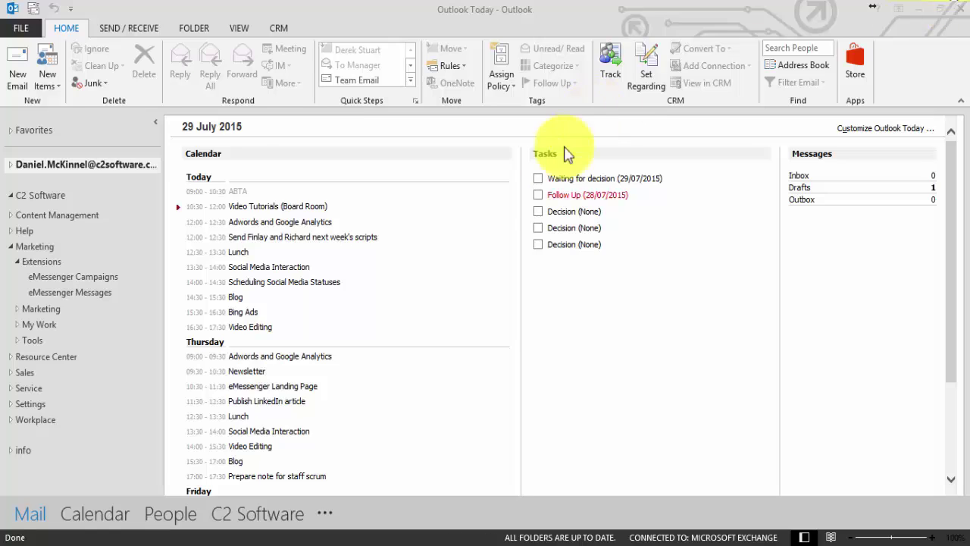
Step: Address a new email to the demo contact via autocomplete ('dmck') and turn on CRM tracking
click(19, 82)
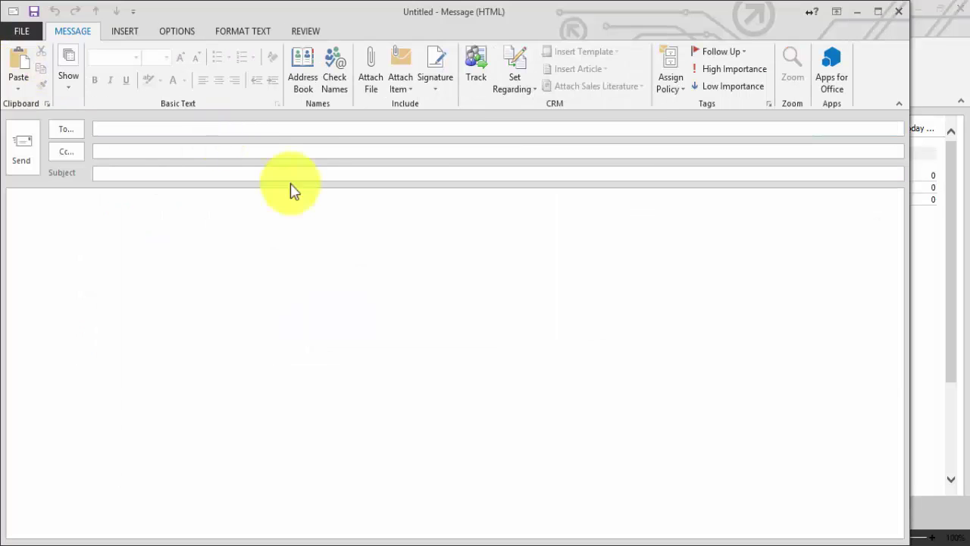
text(dmck)
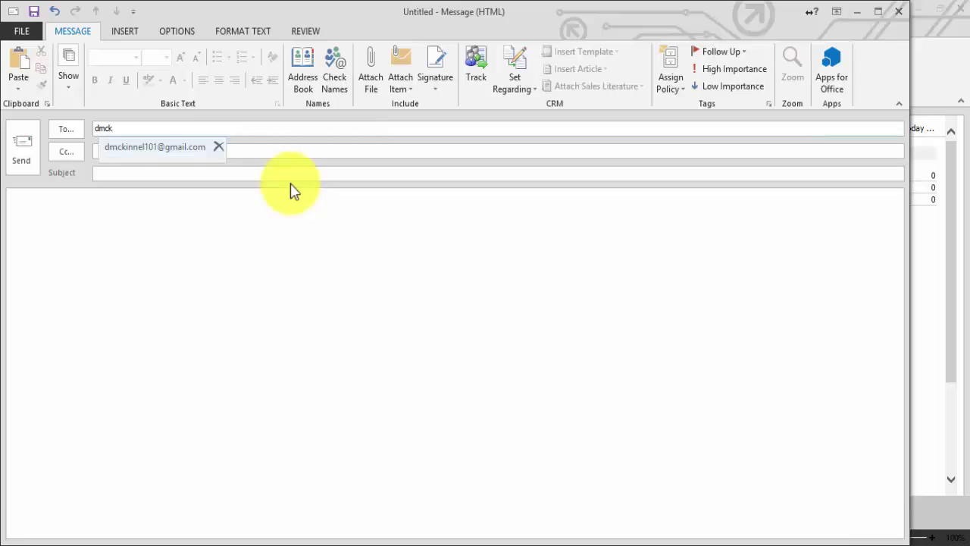
key(Return)
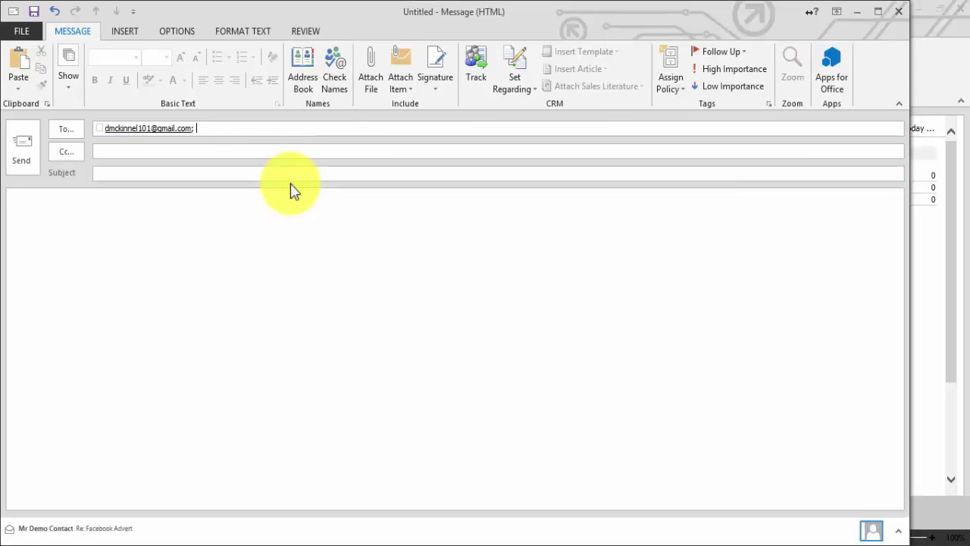
click(473, 78)
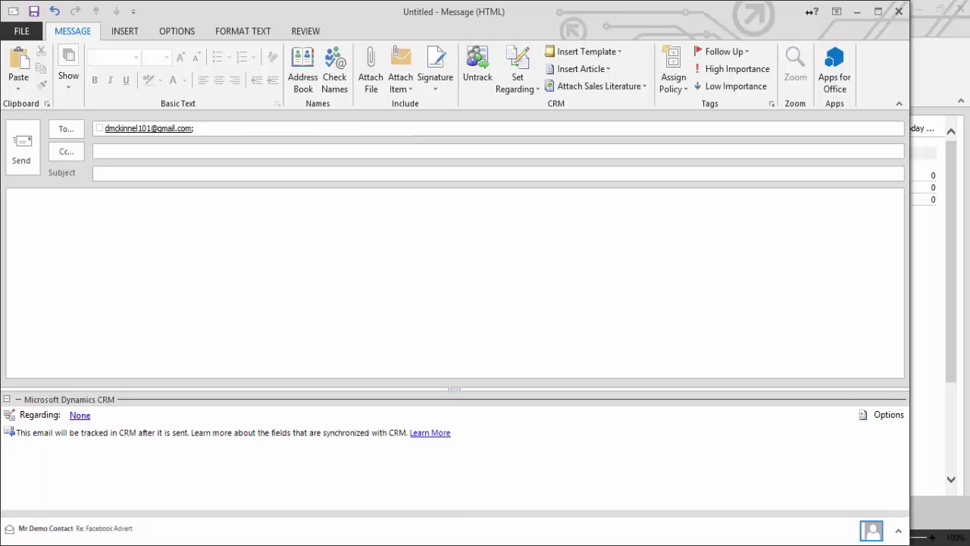
Step: Set the email's CRM Regarding record to the Newsletter eMessenger campaign, then go to the subject field
click(520, 89)
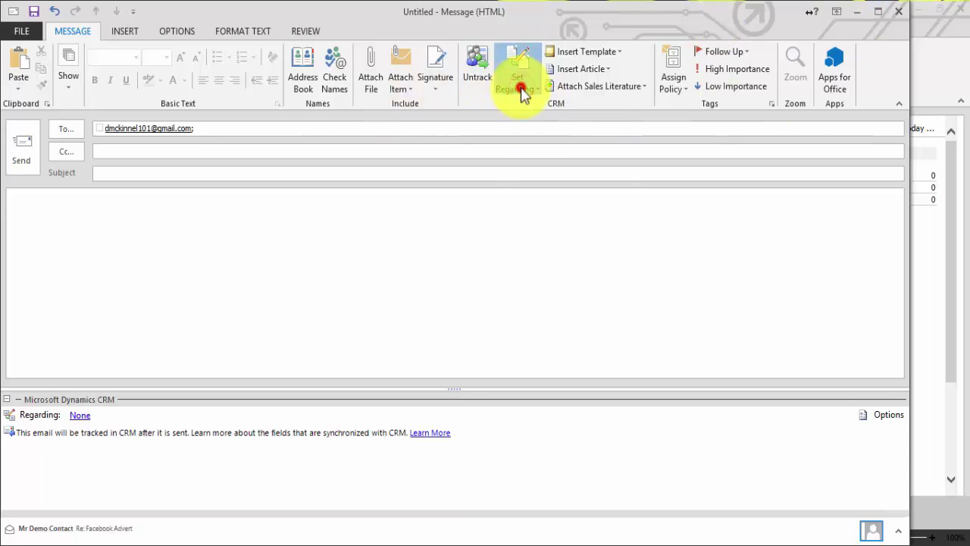
click(540, 336)
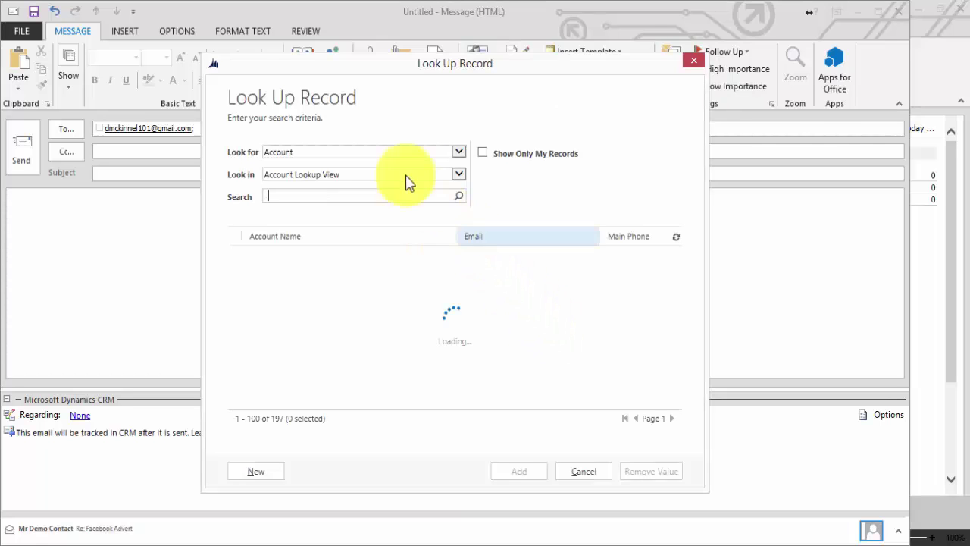
click(384, 153)
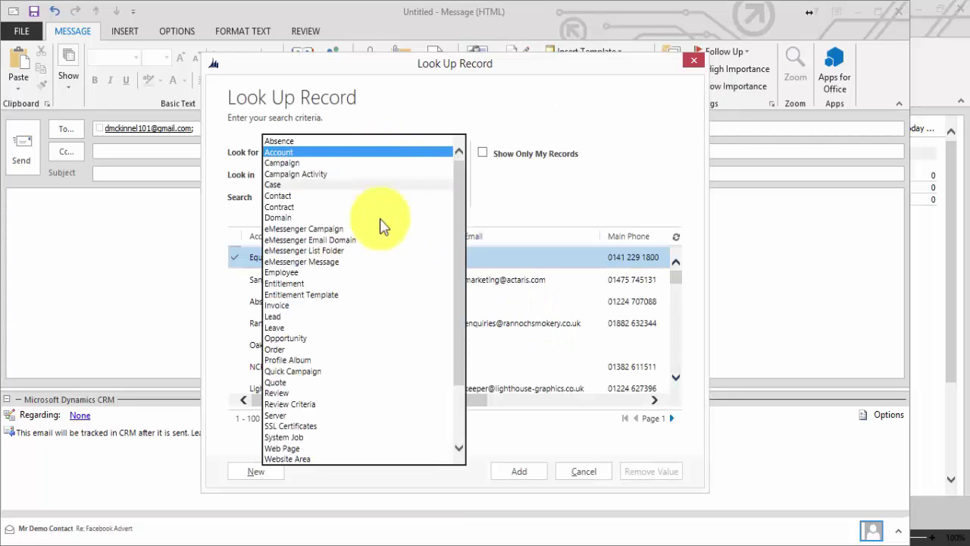
click(354, 236)
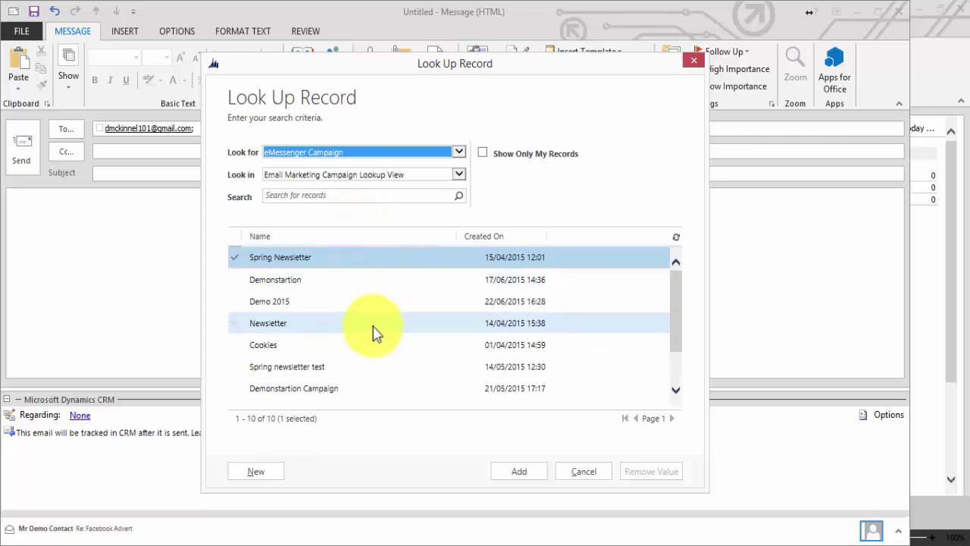
click(374, 325)
click(521, 472)
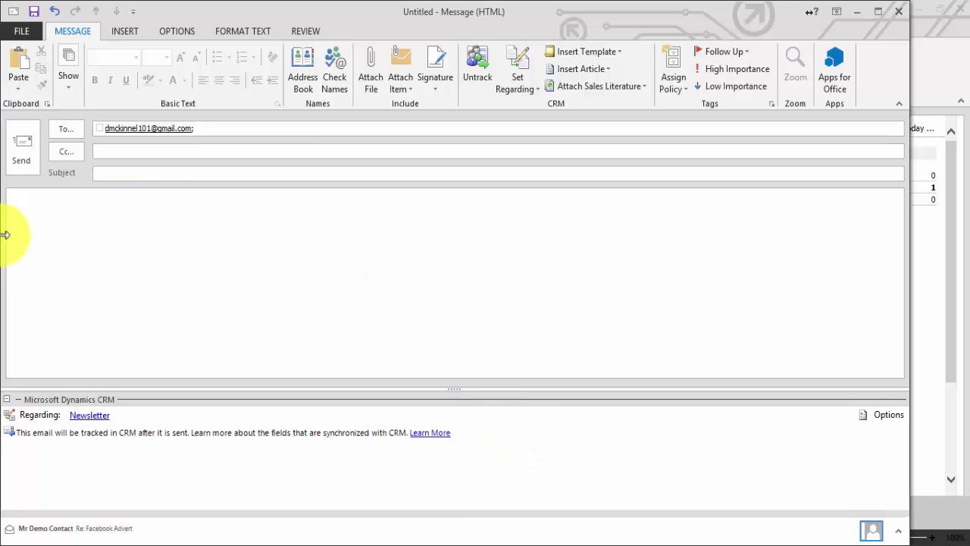
click(163, 173)
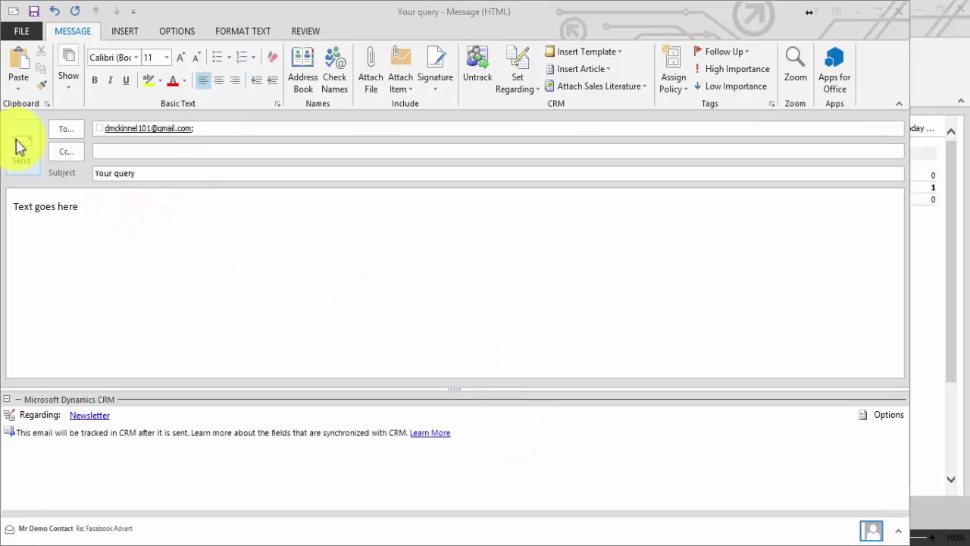
Step: Send the tracked email and confirm it appears among the contact's CRM activities
click(16, 144)
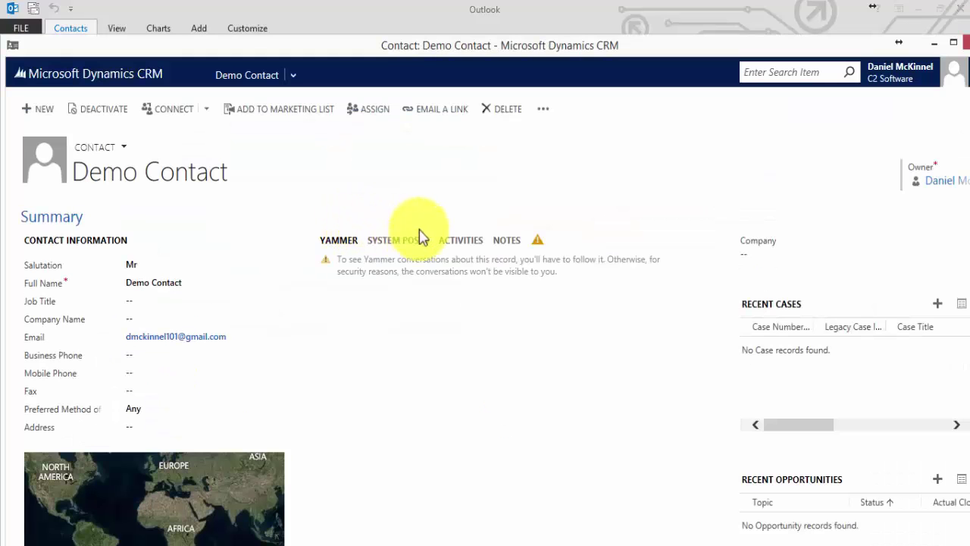
click(458, 241)
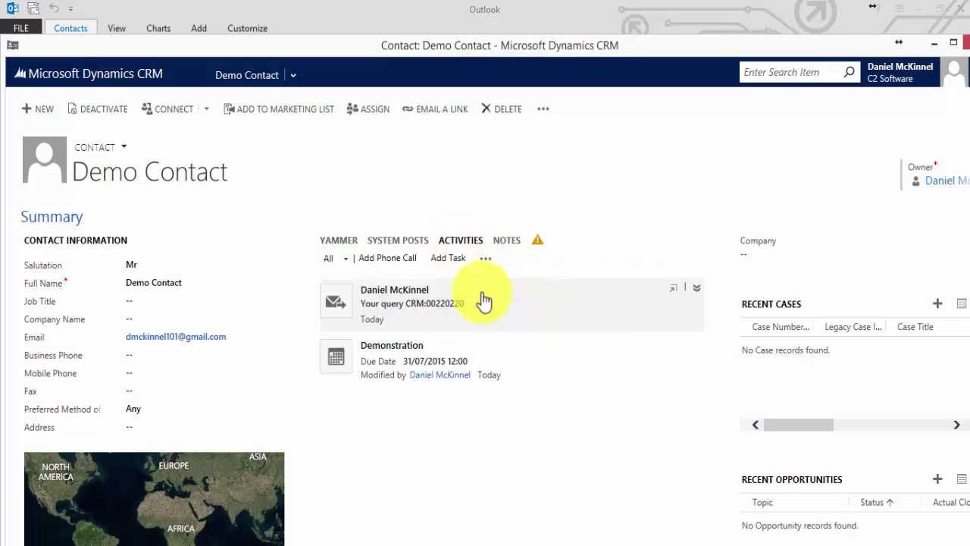
click(667, 296)
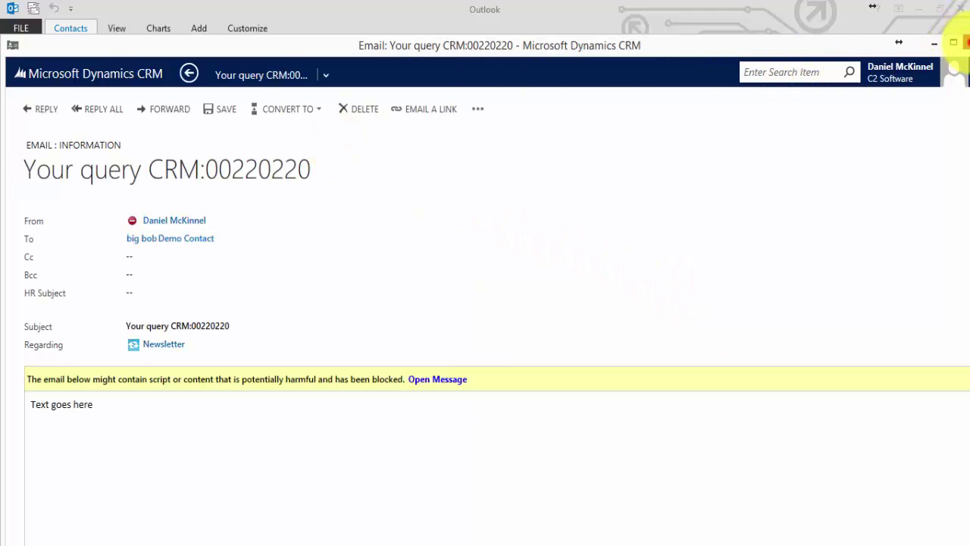
click(966, 43)
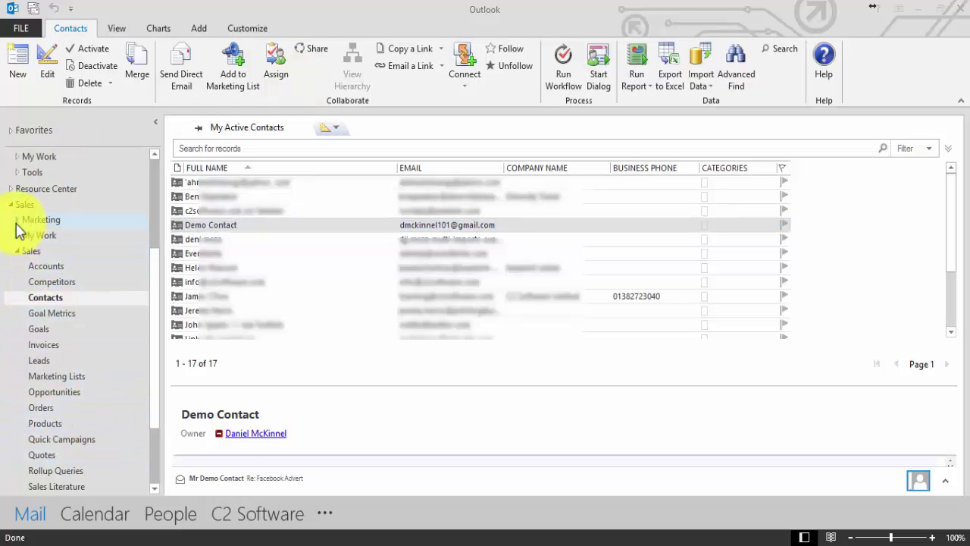
Step: Open the Newsletter eMessenger campaign under Marketing and show its activities
click(17, 219)
click(60, 186)
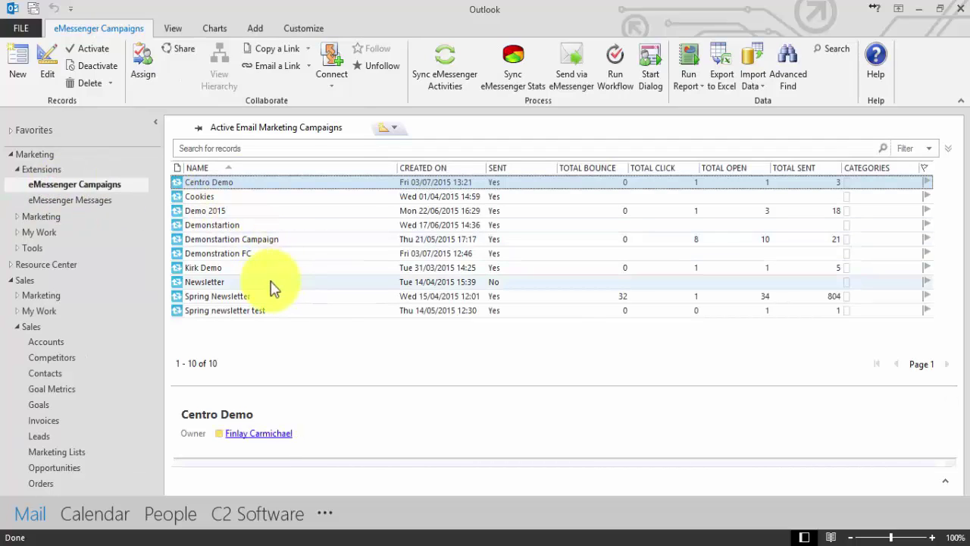
click(242, 279)
double_click(241, 279)
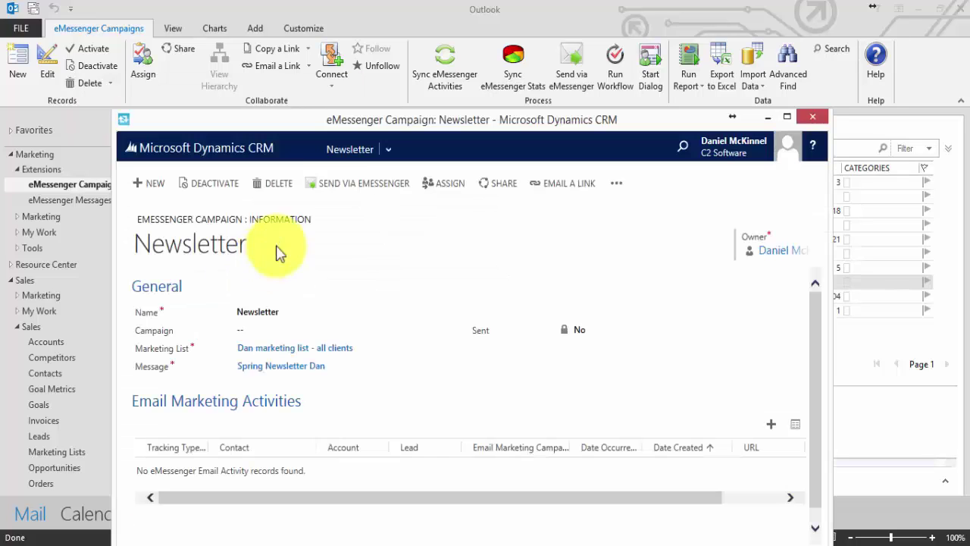
click(388, 149)
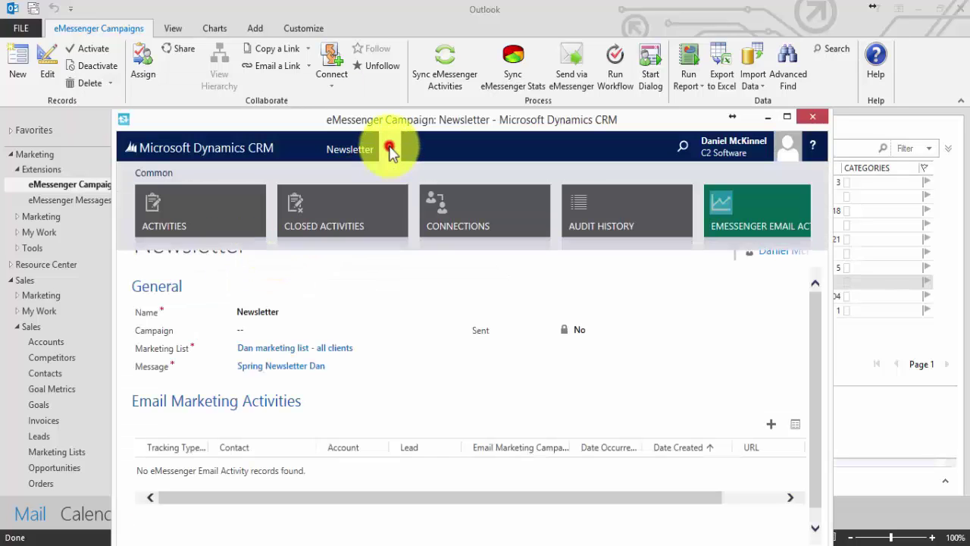
click(219, 207)
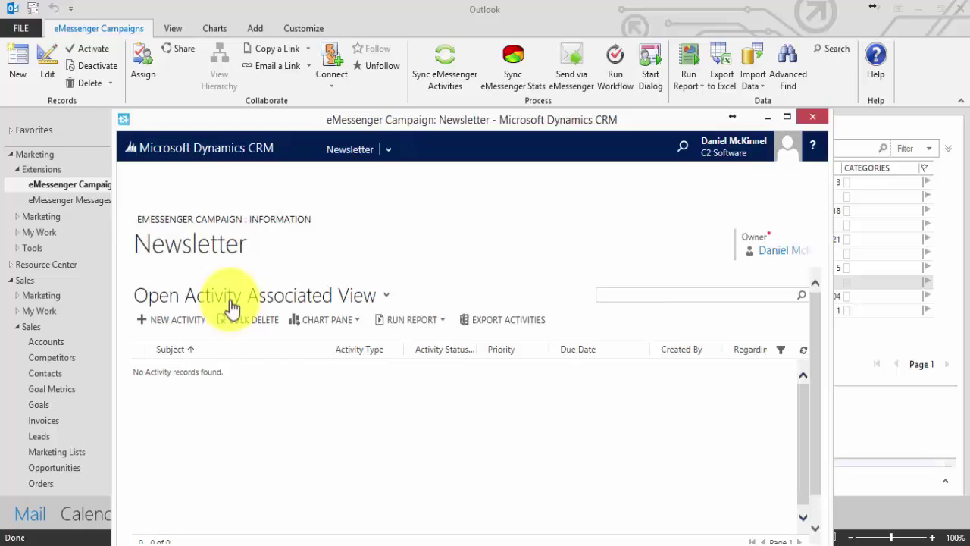
Step: Switch the activities view to All Activities and open the 'Your query' email record
click(232, 297)
click(186, 334)
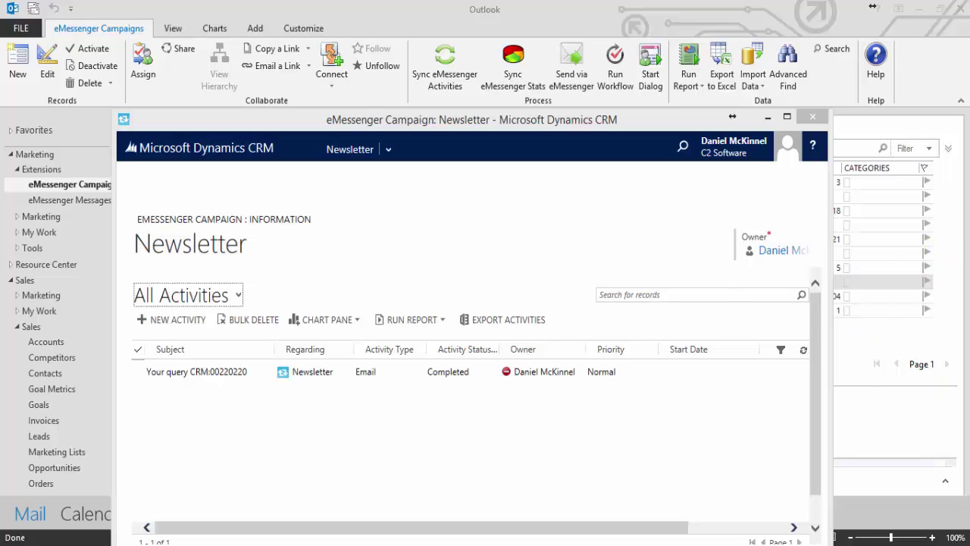
click(408, 373)
double_click(408, 374)
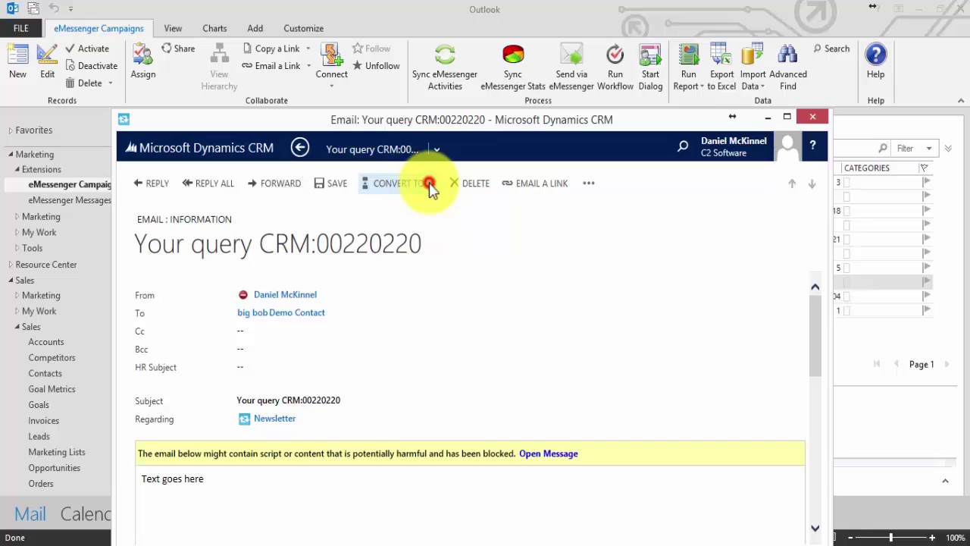
Step: Start converting the email to a case, cancel, then choose To Opportunity instead
click(428, 186)
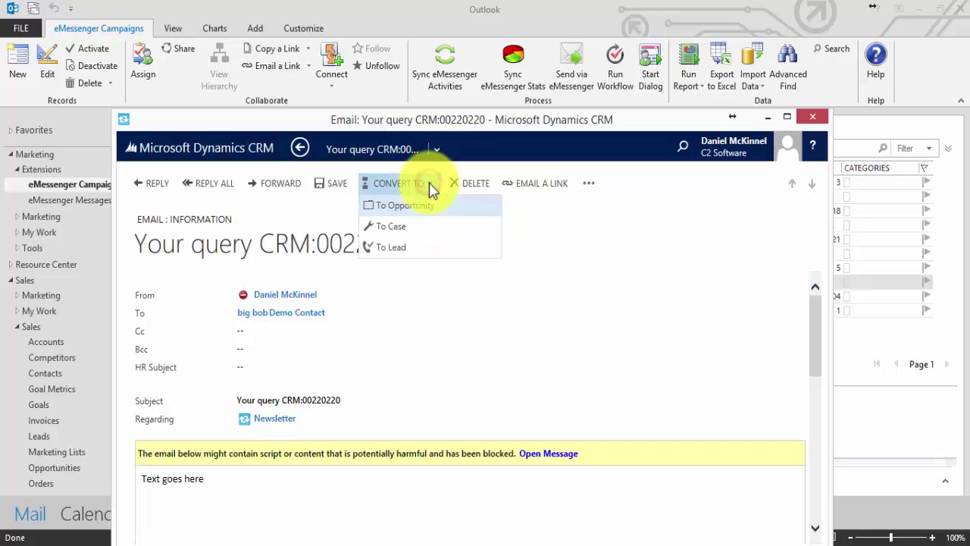
click(390, 226)
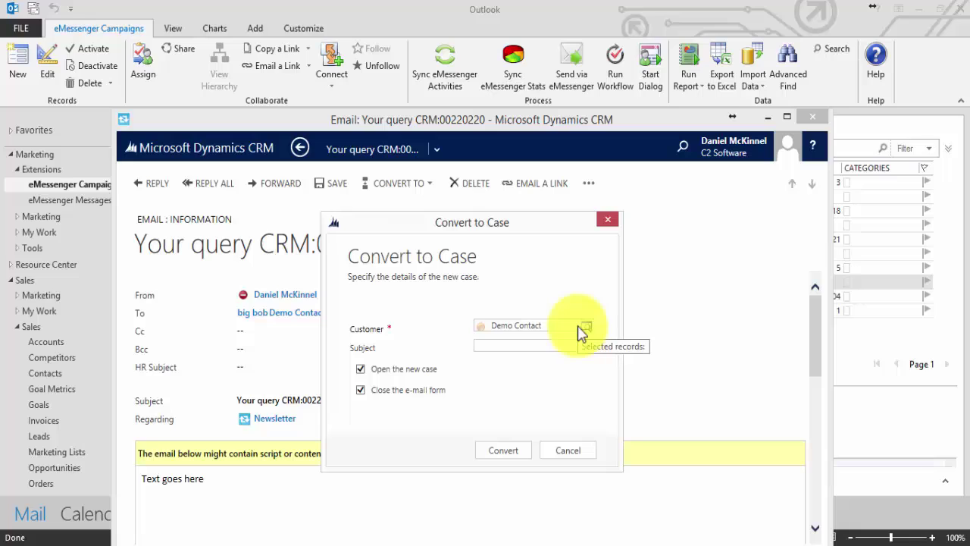
click(568, 453)
click(400, 189)
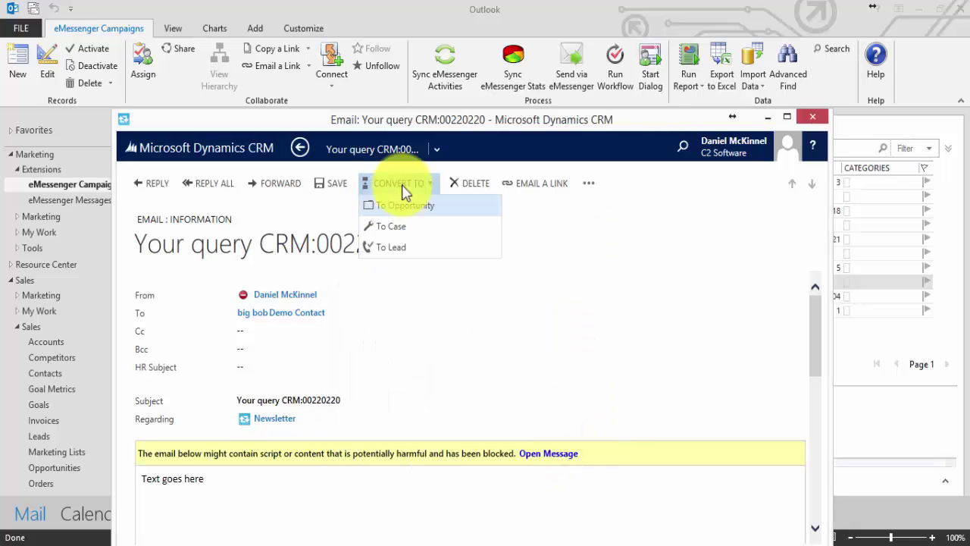
click(412, 206)
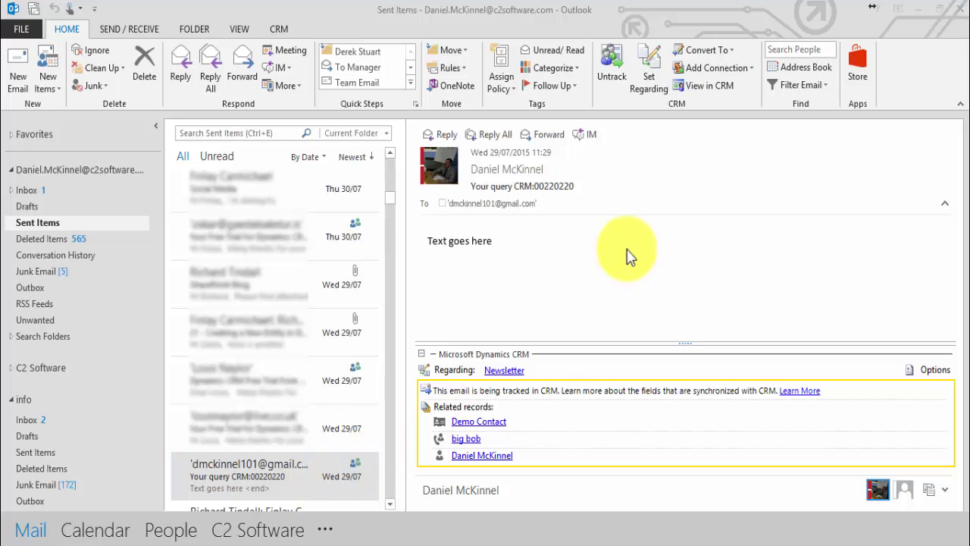
Step: Convert the sent 'Your query' email into a CRM case with subject Other
click(717, 50)
click(715, 107)
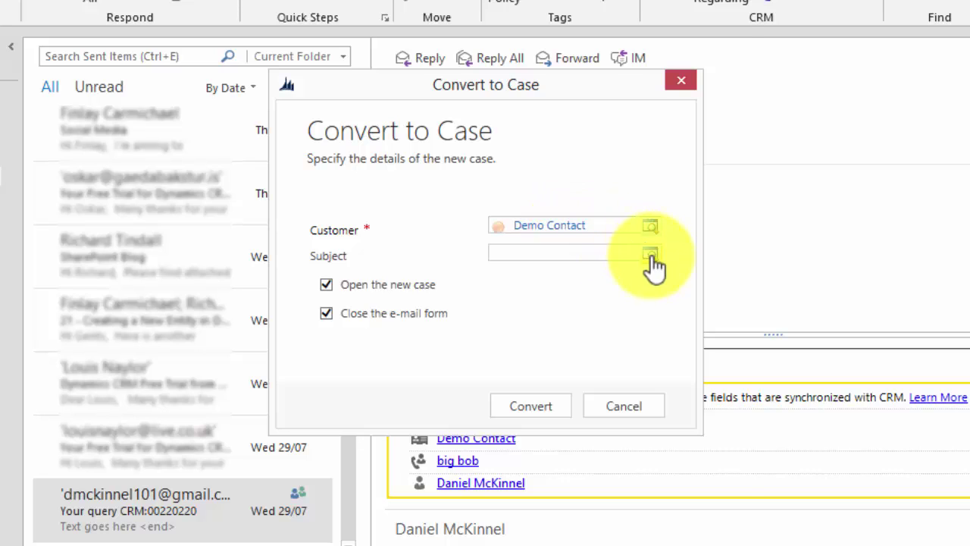
click(650, 254)
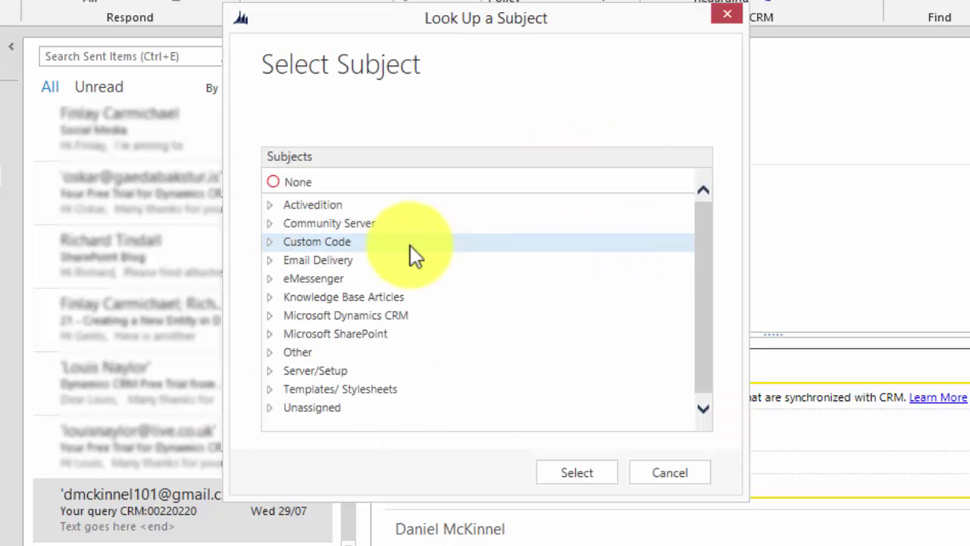
click(415, 350)
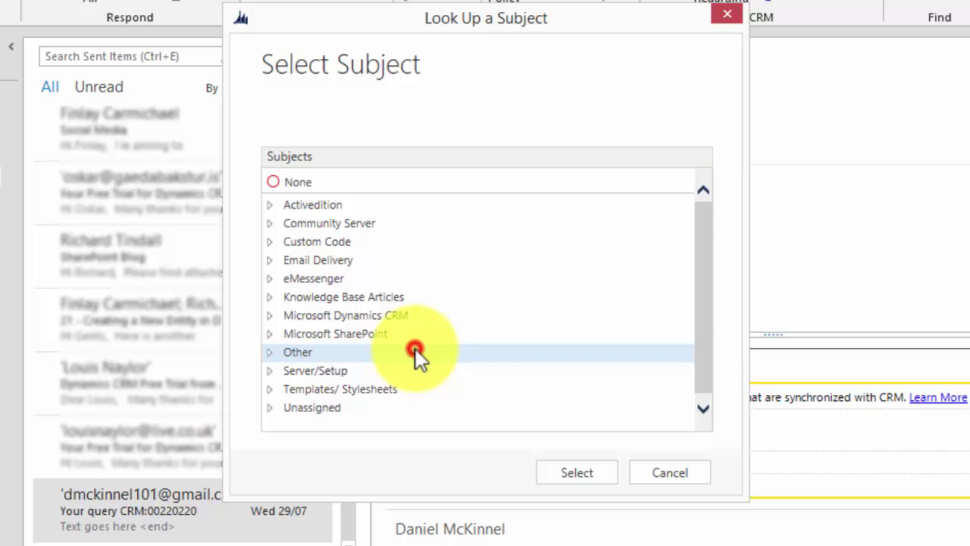
click(546, 472)
click(533, 421)
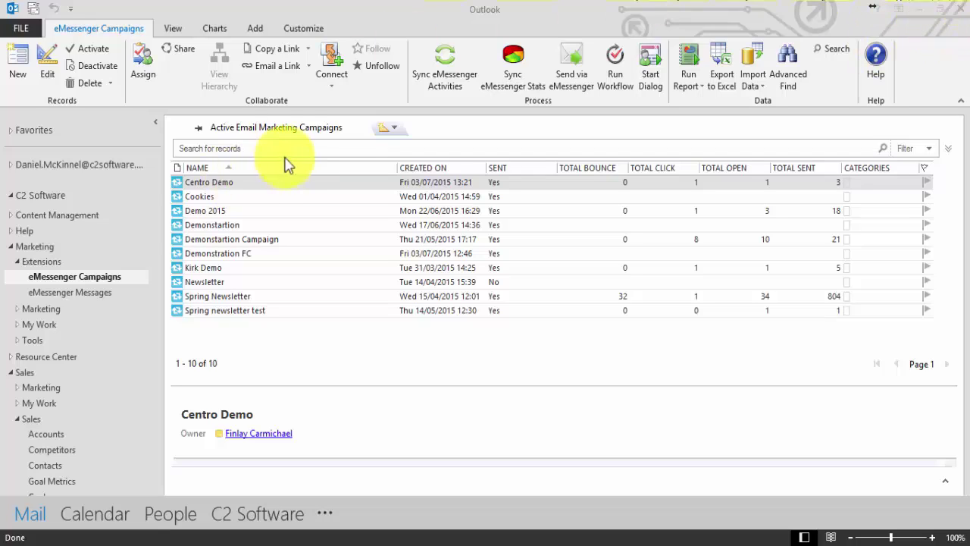
Step: Show Outlook Today for the mailbox with the CRM ribbon commands
click(80, 164)
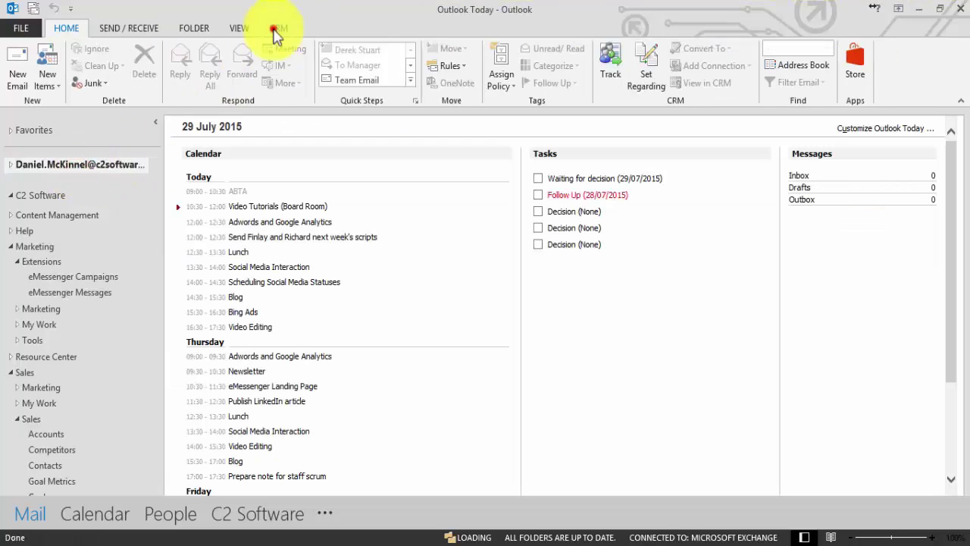
click(274, 28)
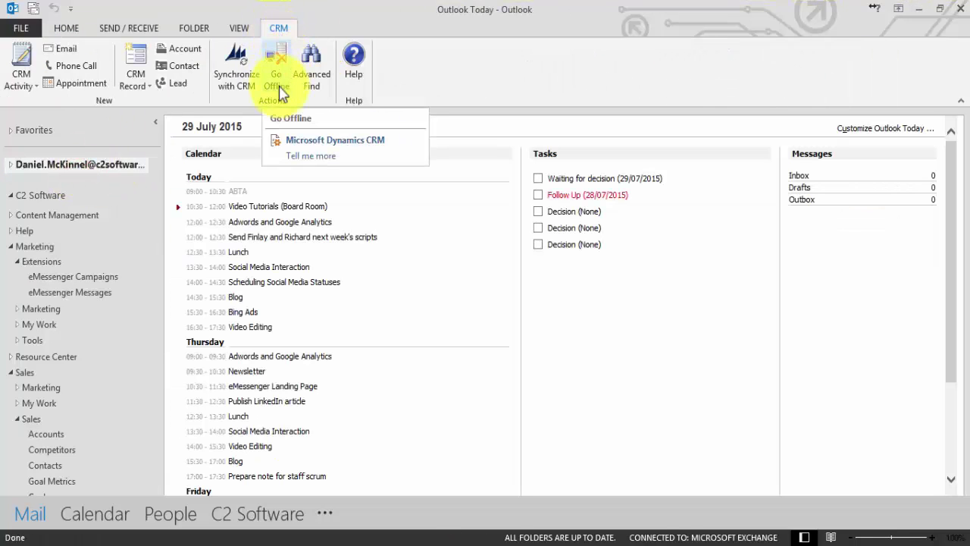